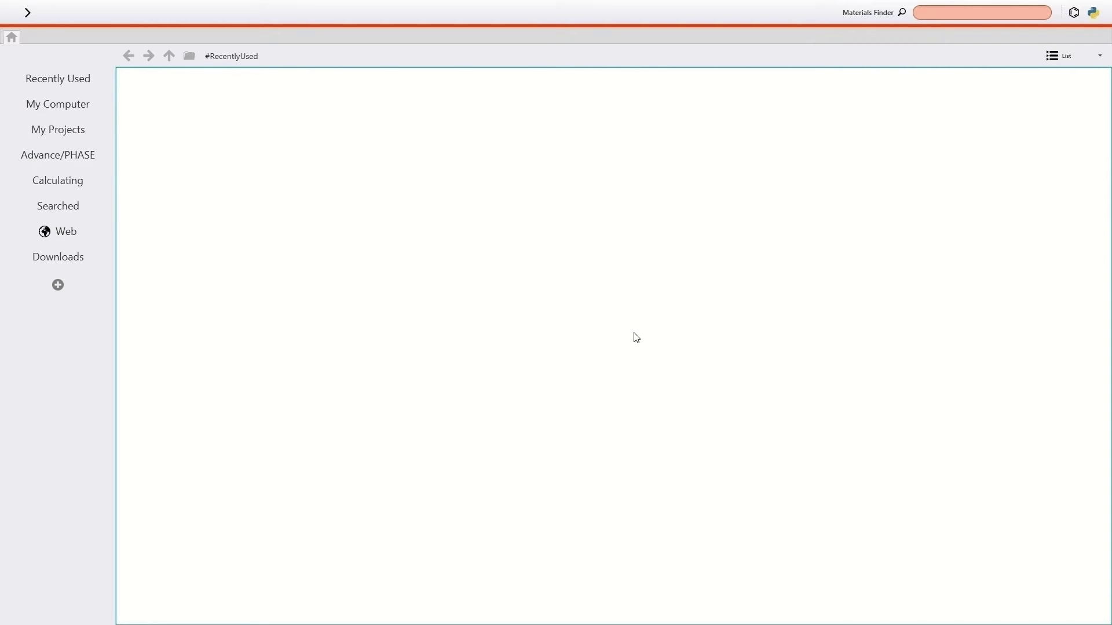
# Search the materials library for 'Al' and select the cubic Al structure mp-134.cif.
pyautogui.click(969, 13)
pyautogui.write('Al')
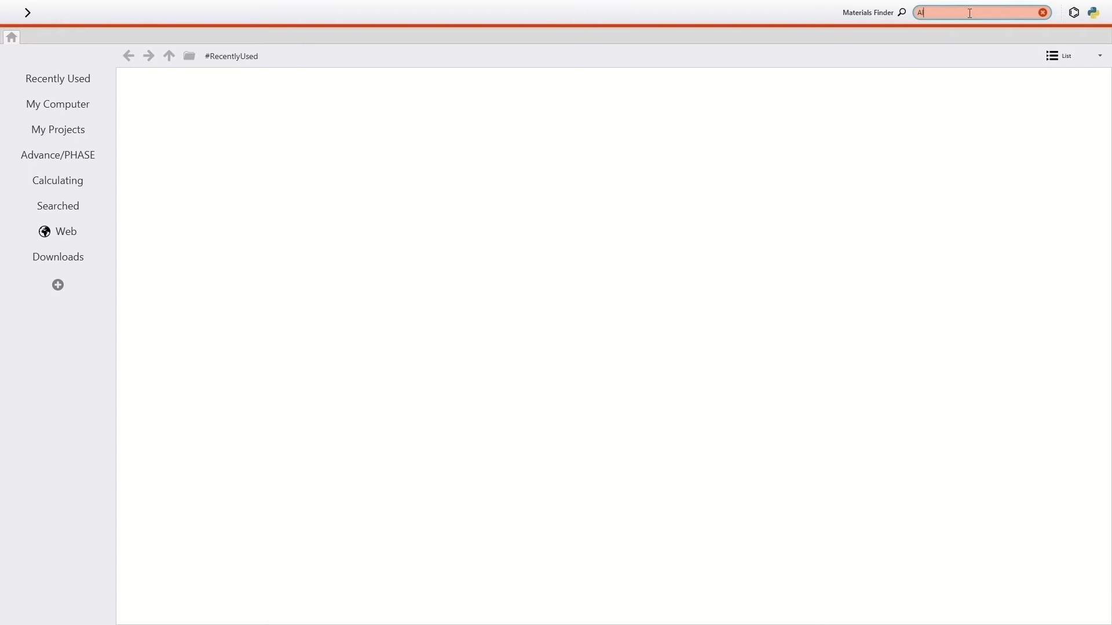
pyautogui.press('Return')
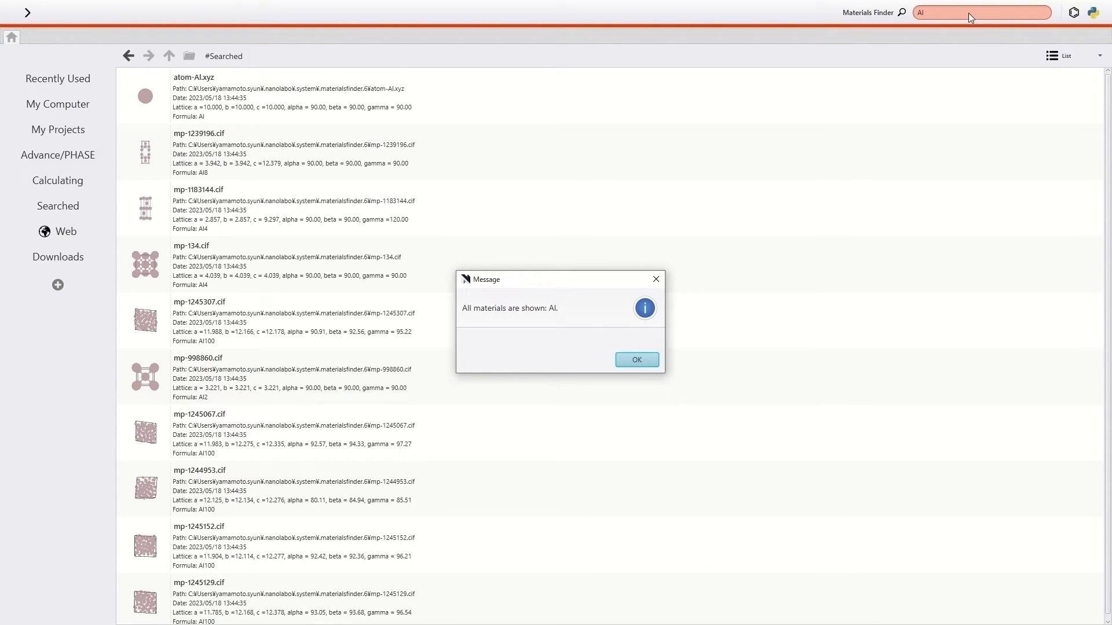
pyautogui.click(636, 362)
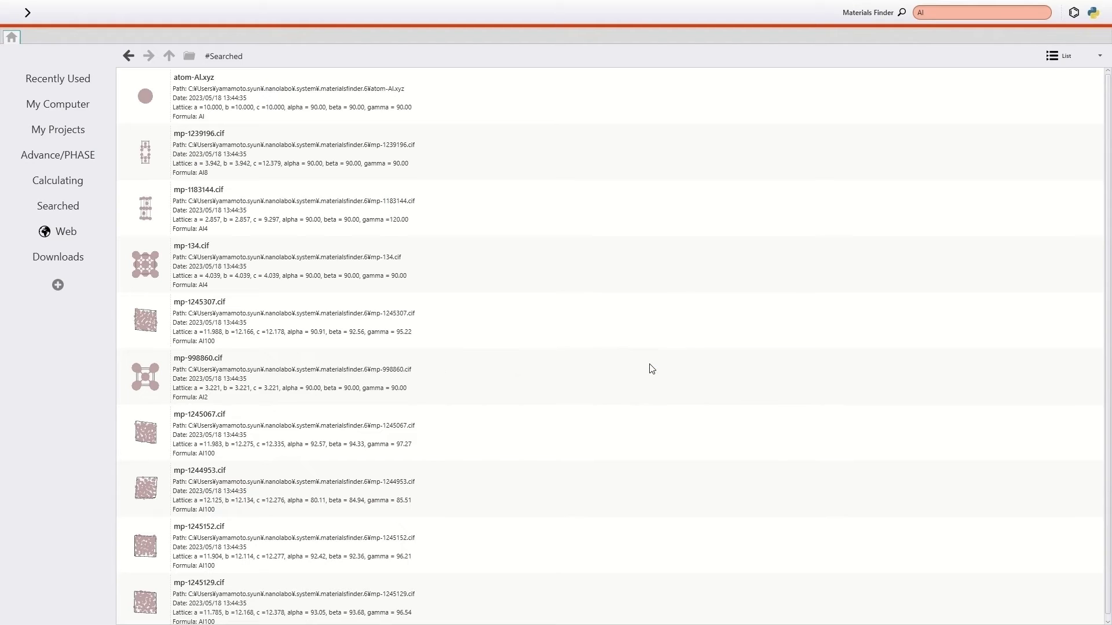
pyautogui.click(379, 289)
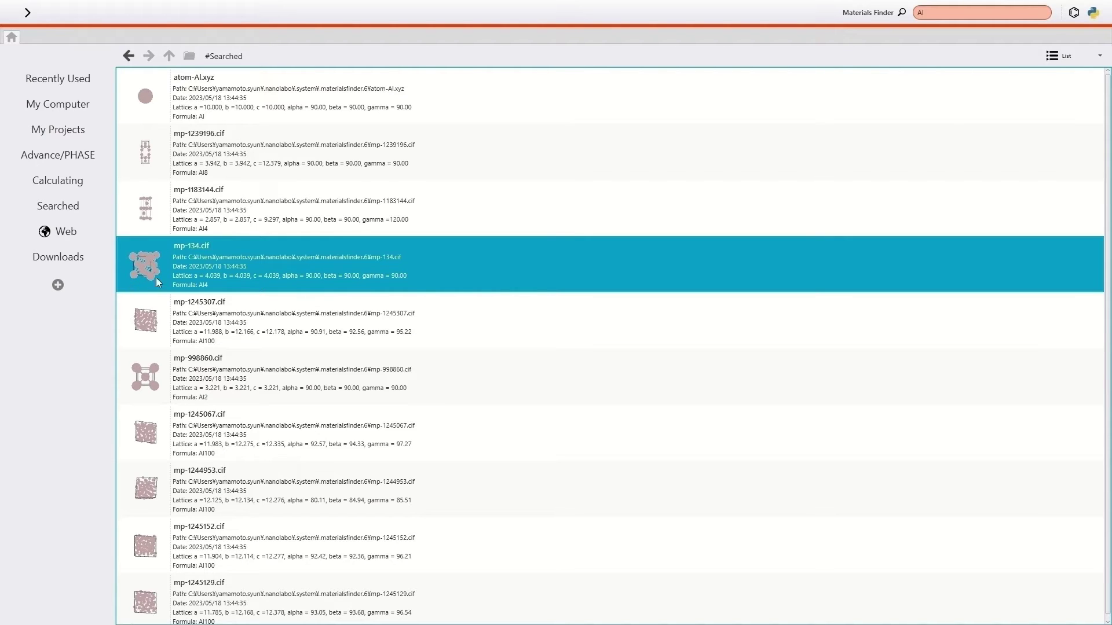
# Open mp-134.cif in the Modeler and show its Slab options.
pyautogui.doubleClick(262, 283)
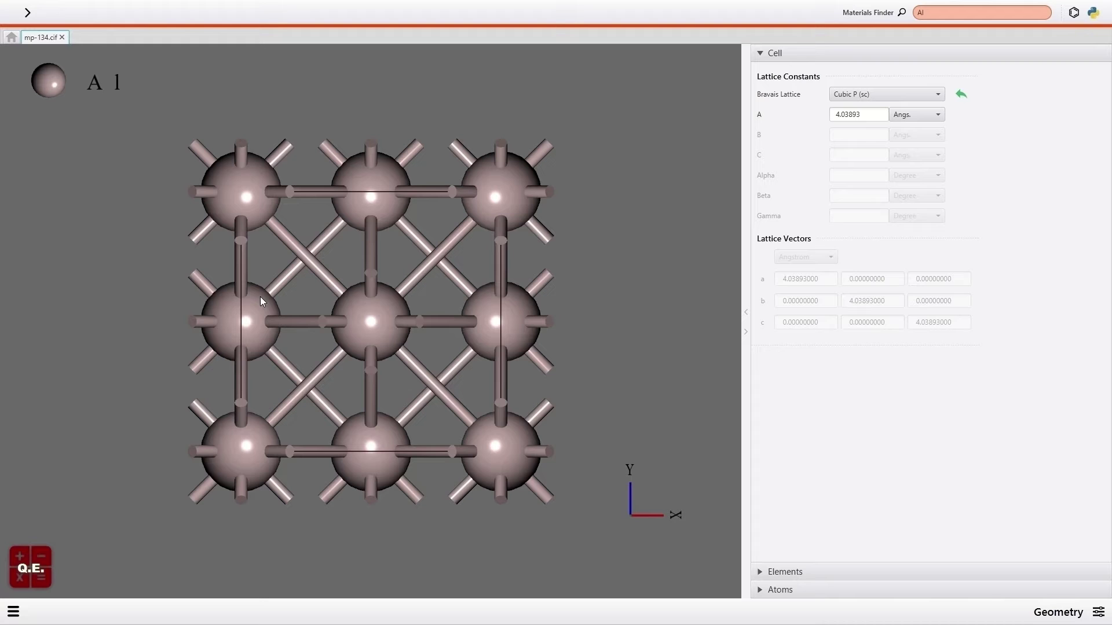
pyautogui.click(12, 612)
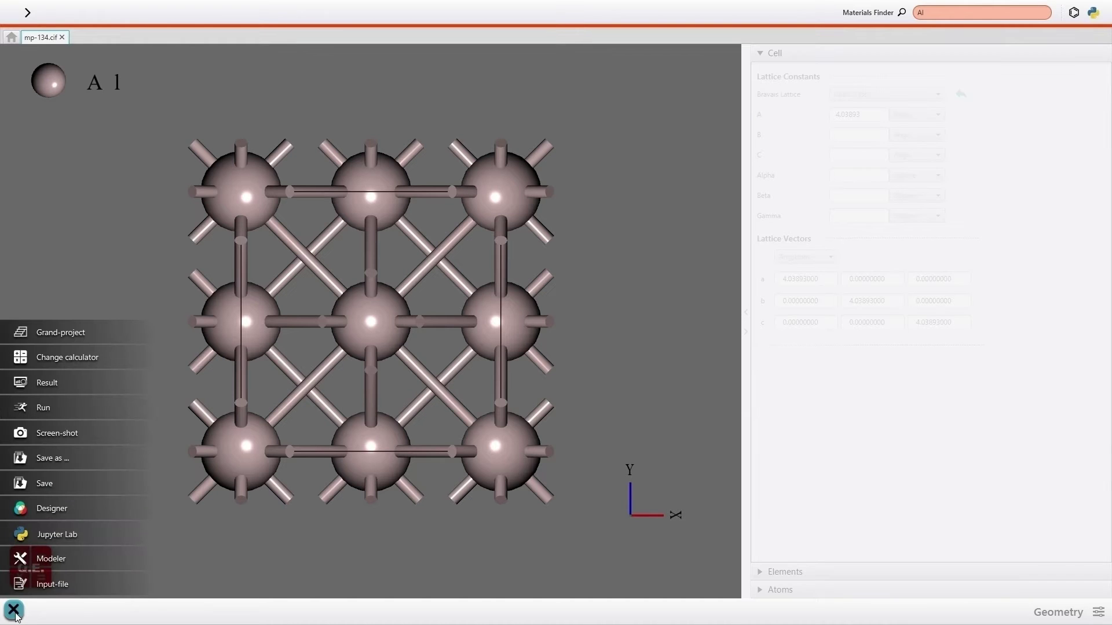
pyautogui.click(64, 561)
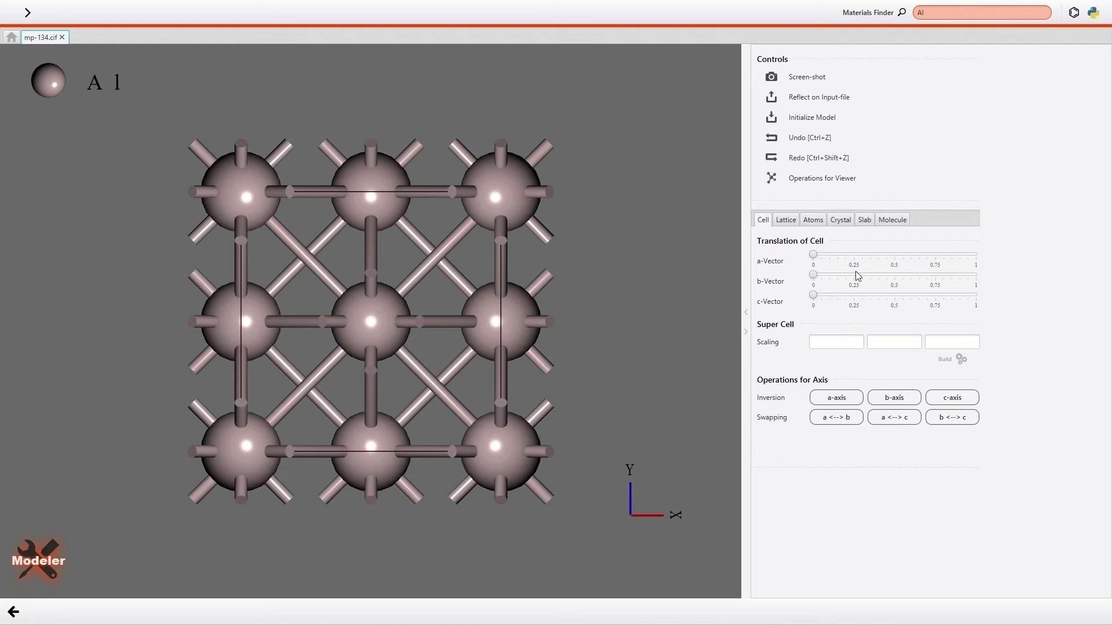
pyautogui.click(873, 222)
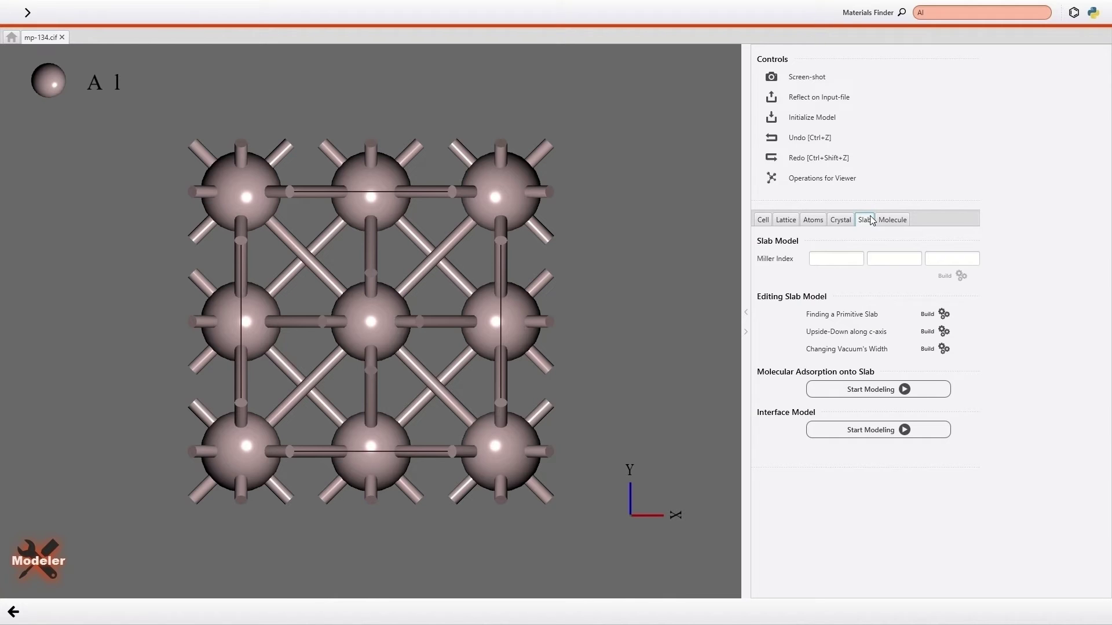
# Enter the slab Miller index as 1, 1, 1.
pyautogui.click(849, 256)
pyautogui.write('1')
pyautogui.press('Tab')
pyautogui.write('1')
pyautogui.press('Tab')
pyautogui.write('1')
# Build the Al(111) slab and set its thickness to two cells.
pyautogui.click(950, 276)
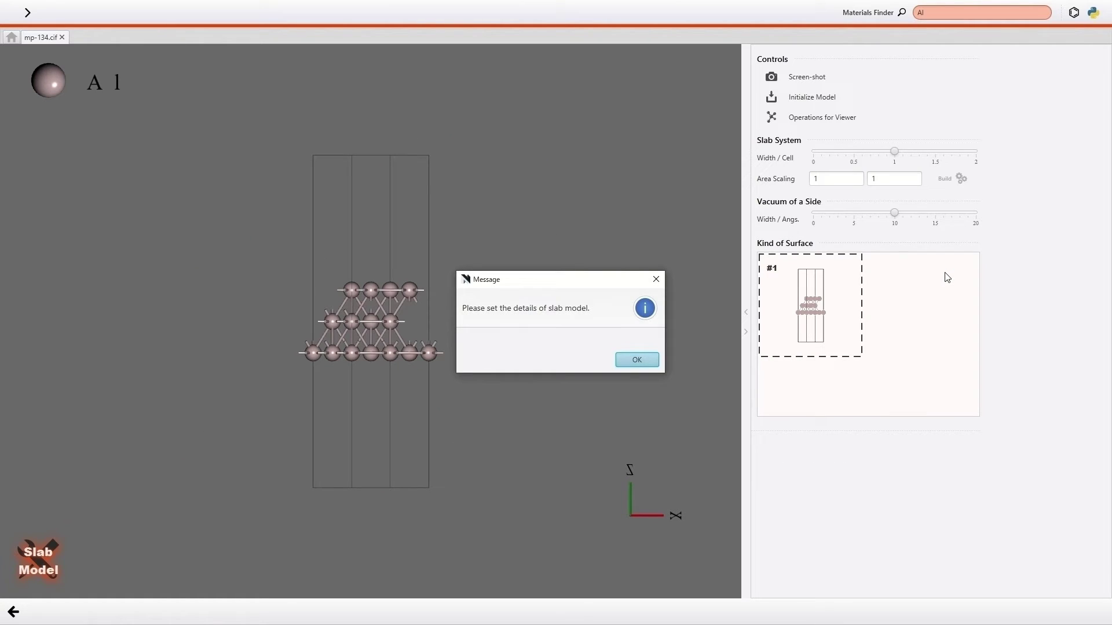
pyautogui.click(643, 361)
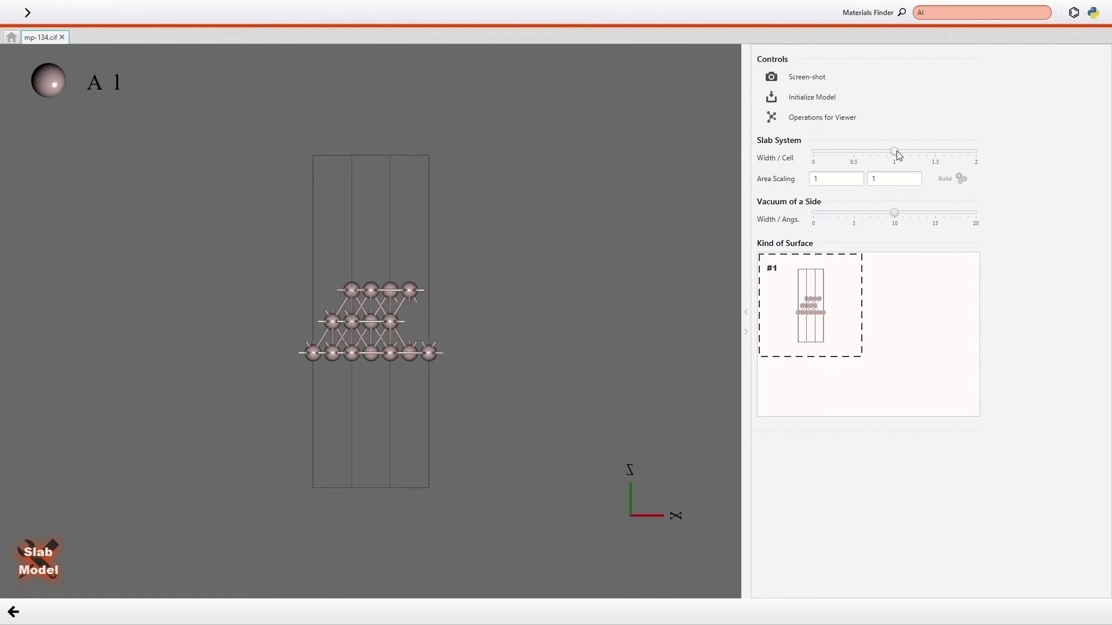
pyautogui.moveTo(922, 155); pyautogui.dragTo(983, 162)
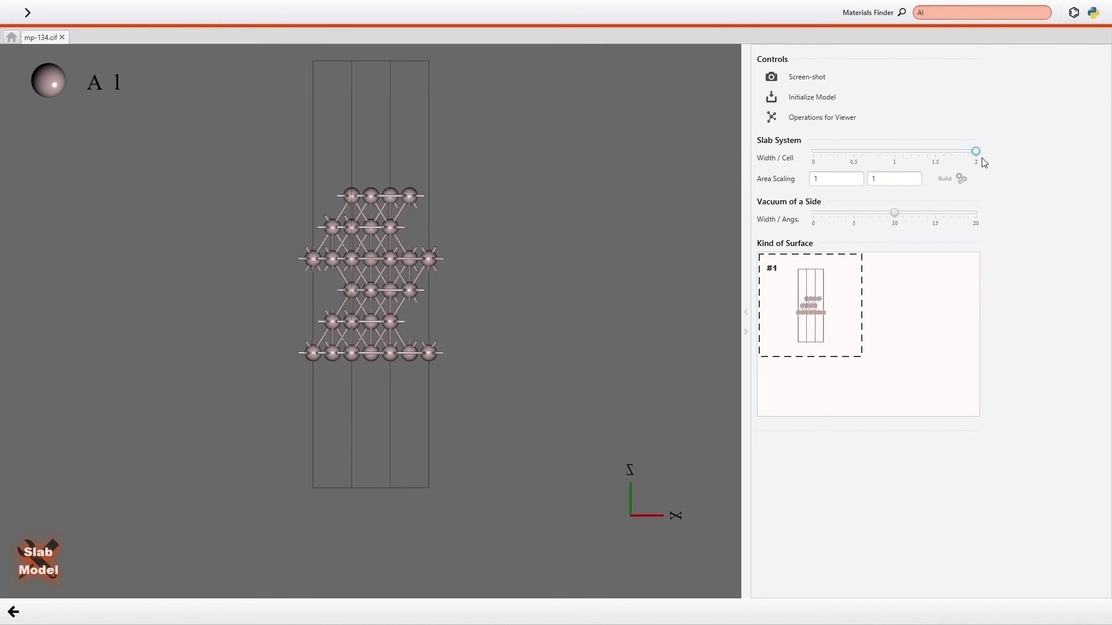
# Rebuild the slab with 2 × 2 area scaling and finalize the slab model.
pyautogui.click(848, 181)
pyautogui.write('2')
pyautogui.press('Tab')
pyautogui.write('2')
pyautogui.click(948, 179)
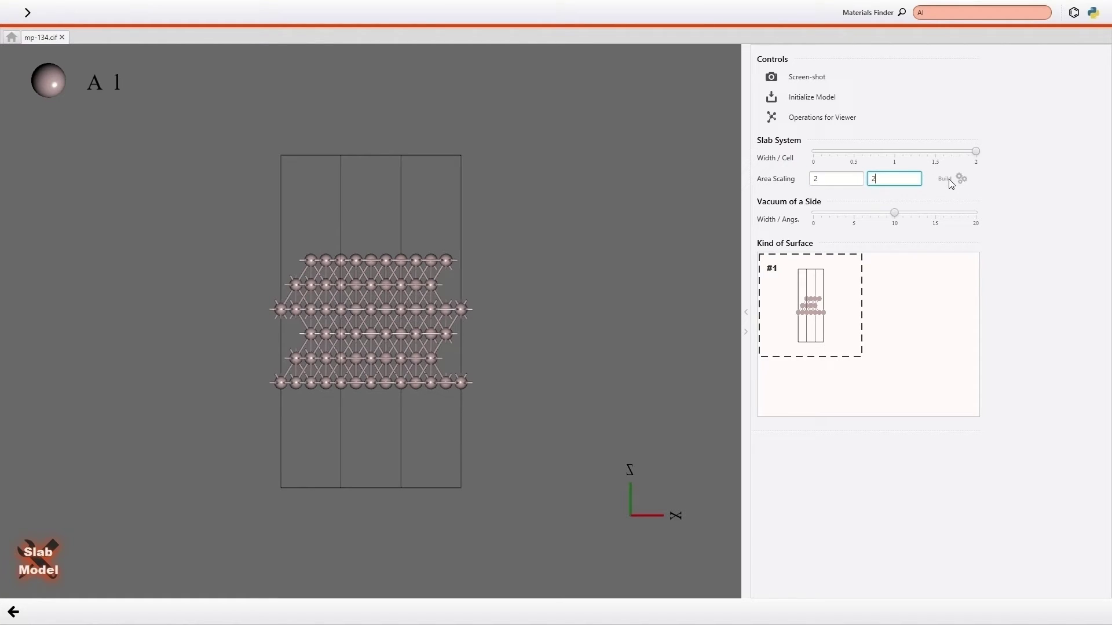
pyautogui.click(13, 612)
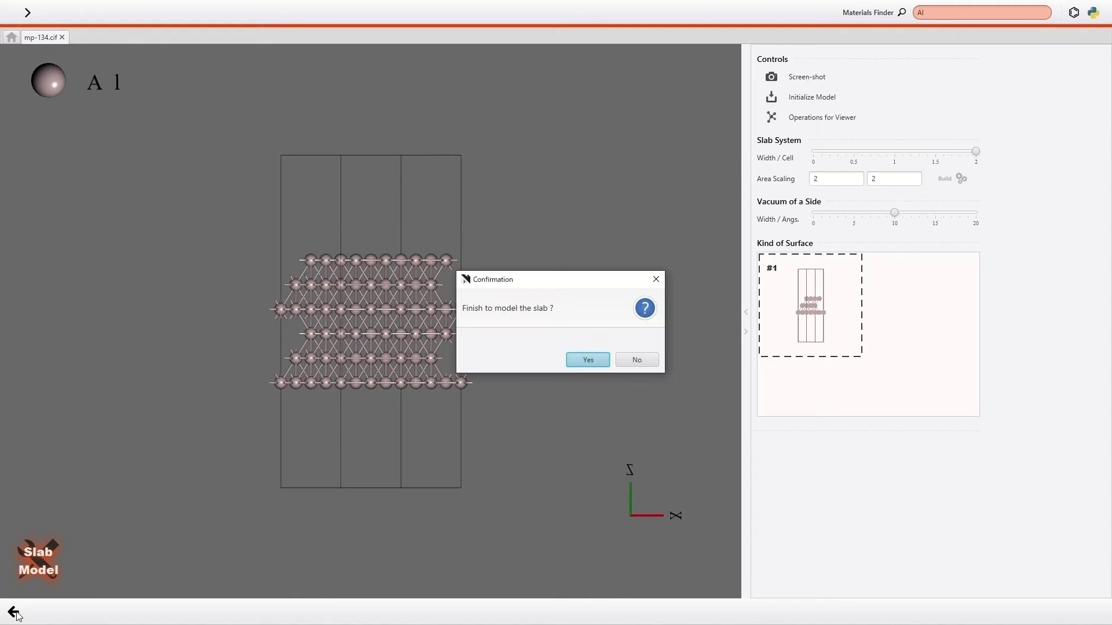
pyautogui.click(586, 367)
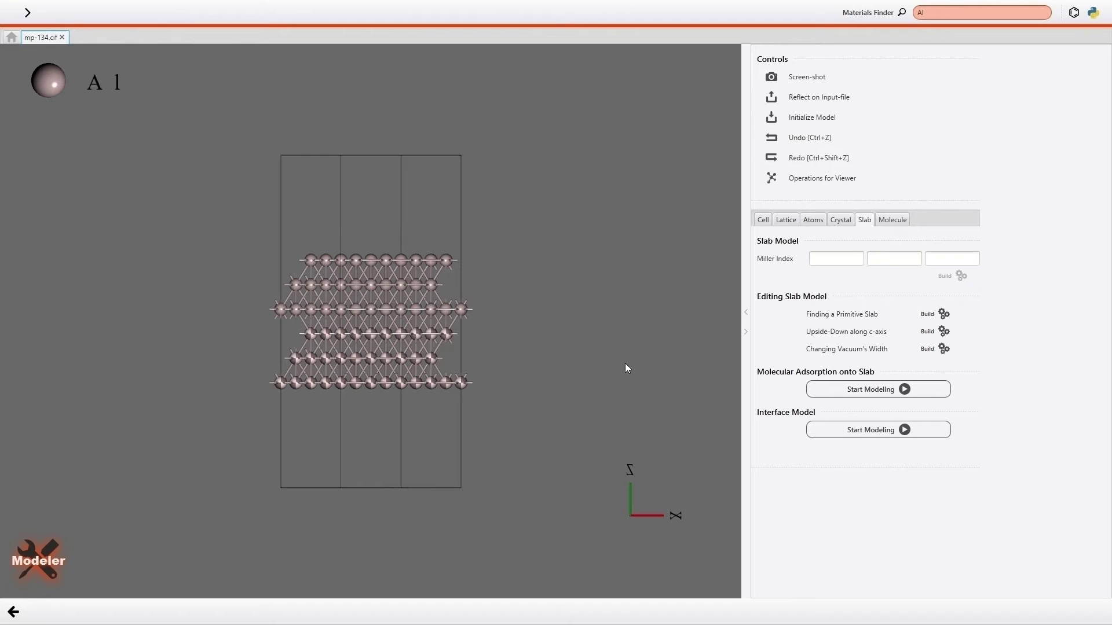
# Convert the slab cell from hexagonal to orthorhombic in the Crystal options, then return to Slab.
pyautogui.click(846, 222)
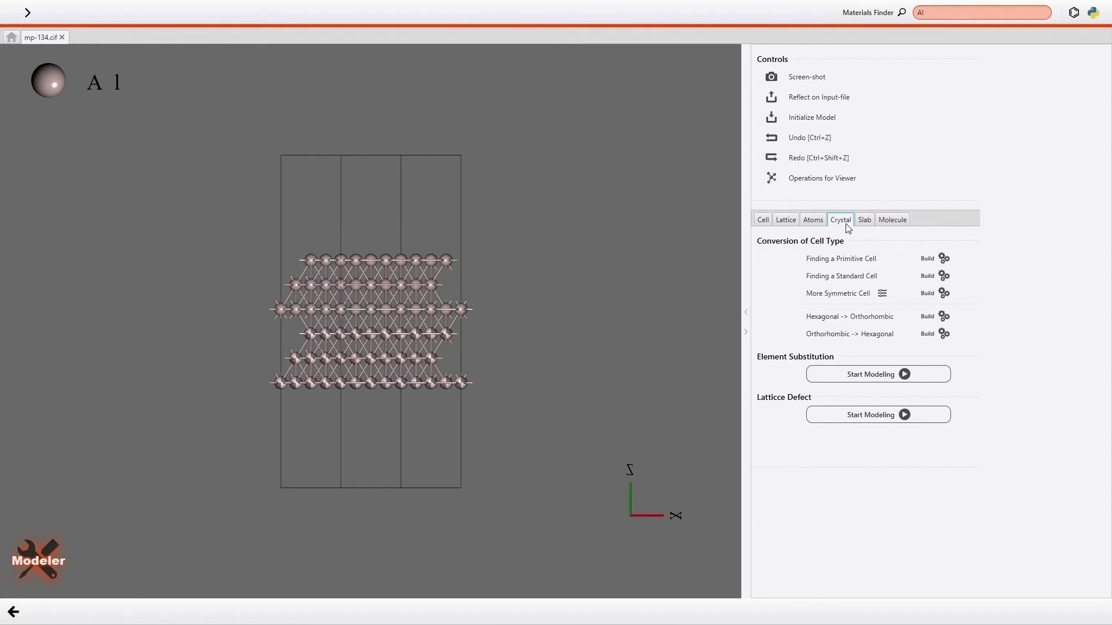
pyautogui.click(927, 317)
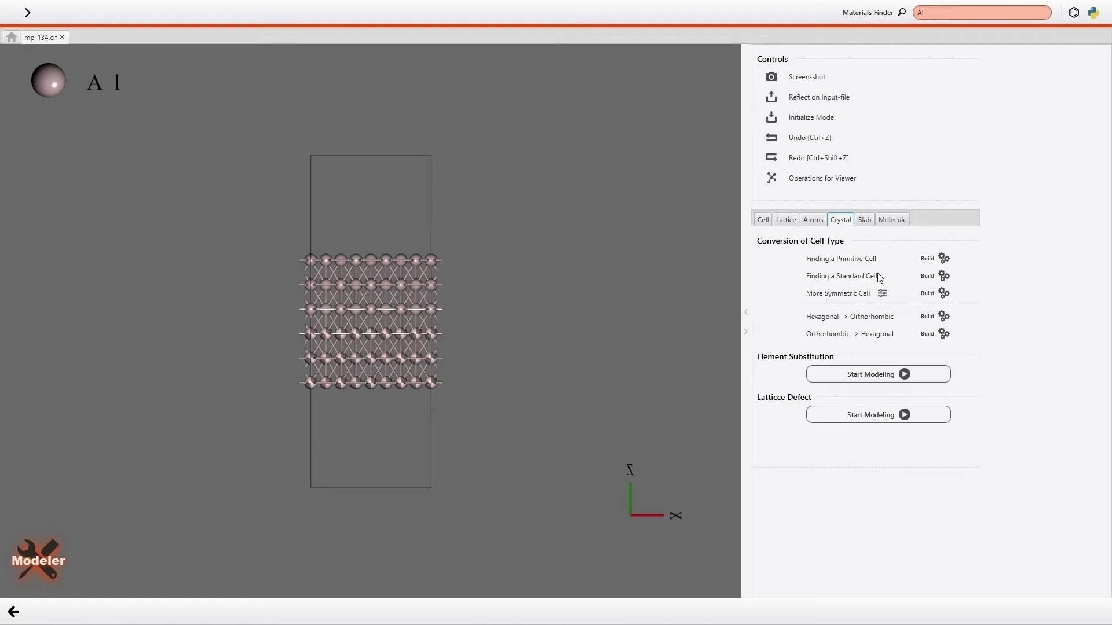
pyautogui.click(865, 224)
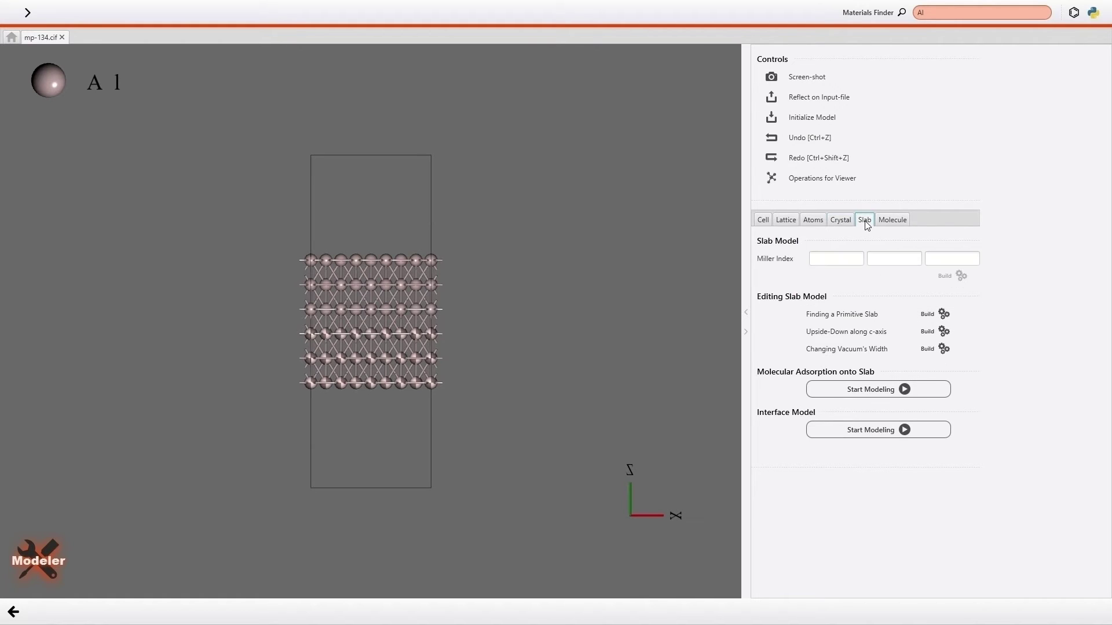
# Start Molecular Adsorption and choose a single O atom as the adsorbate.
pyautogui.click(853, 396)
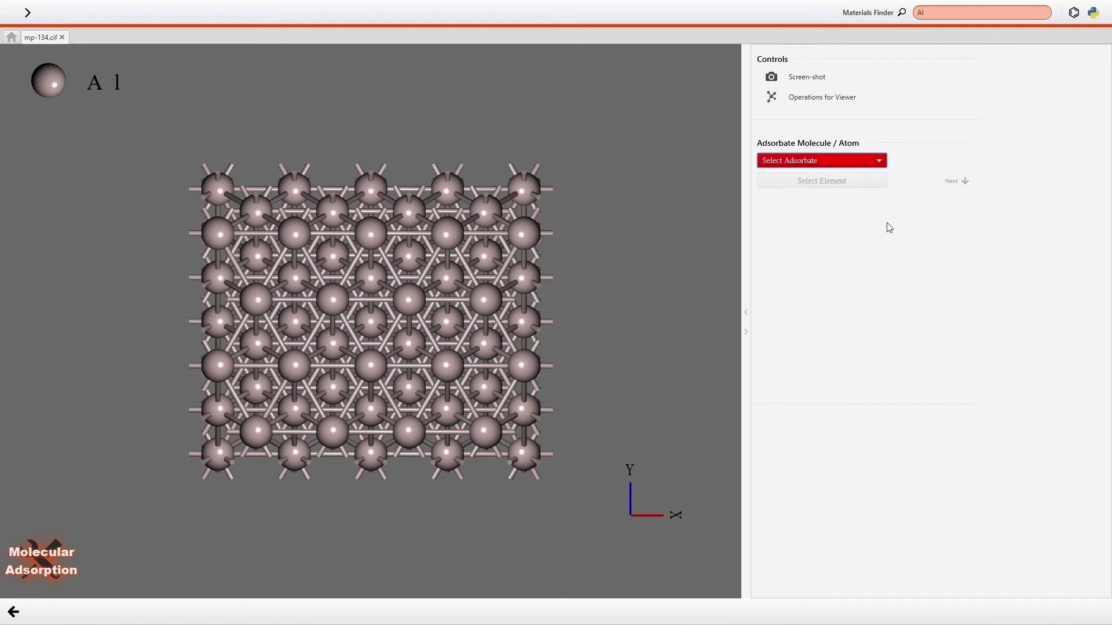
pyautogui.click(879, 160)
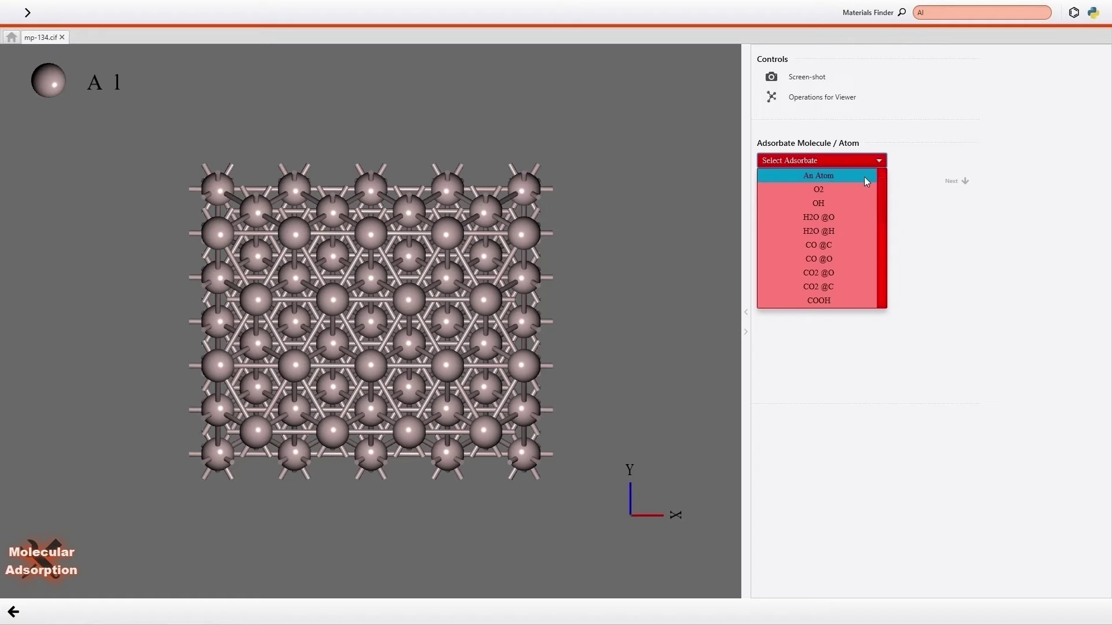
pyautogui.click(866, 181)
pyautogui.click(866, 181)
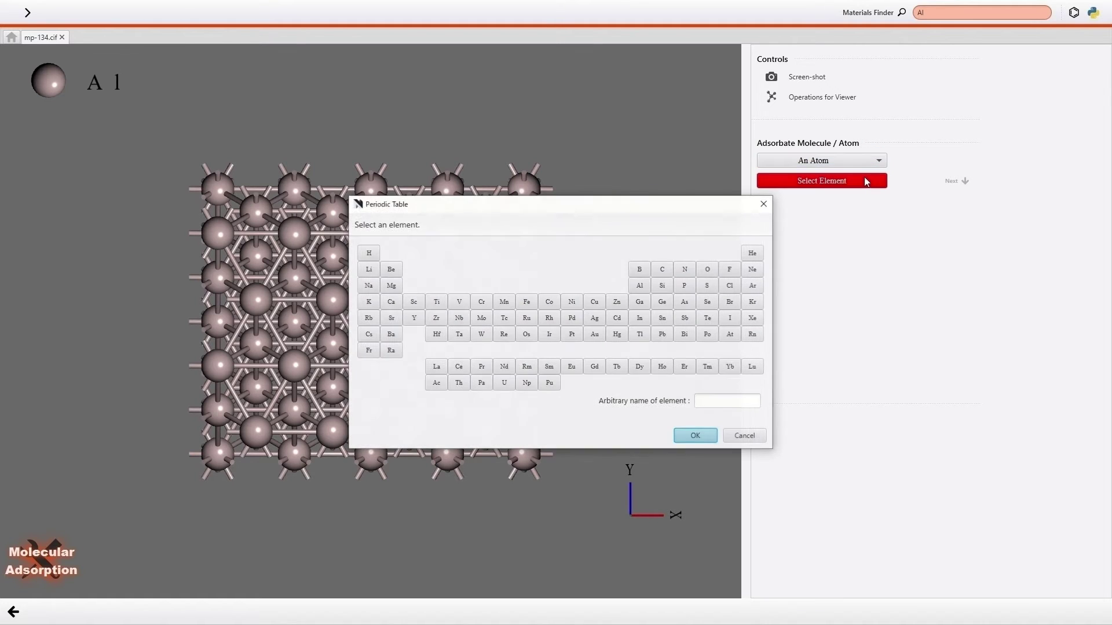
pyautogui.doubleClick(709, 268)
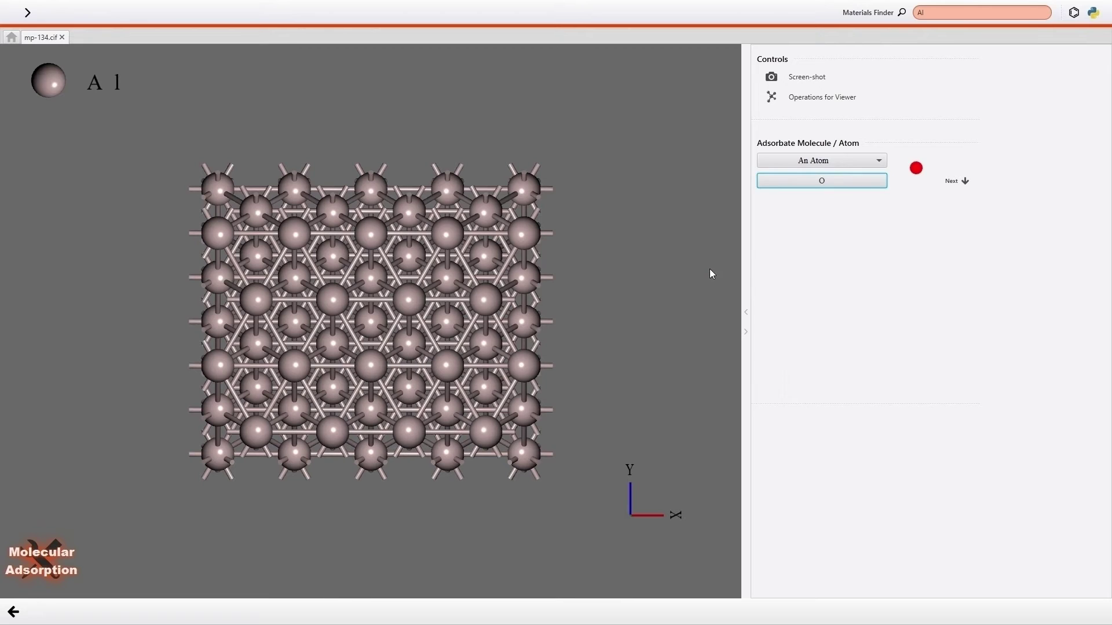
pyautogui.click(954, 181)
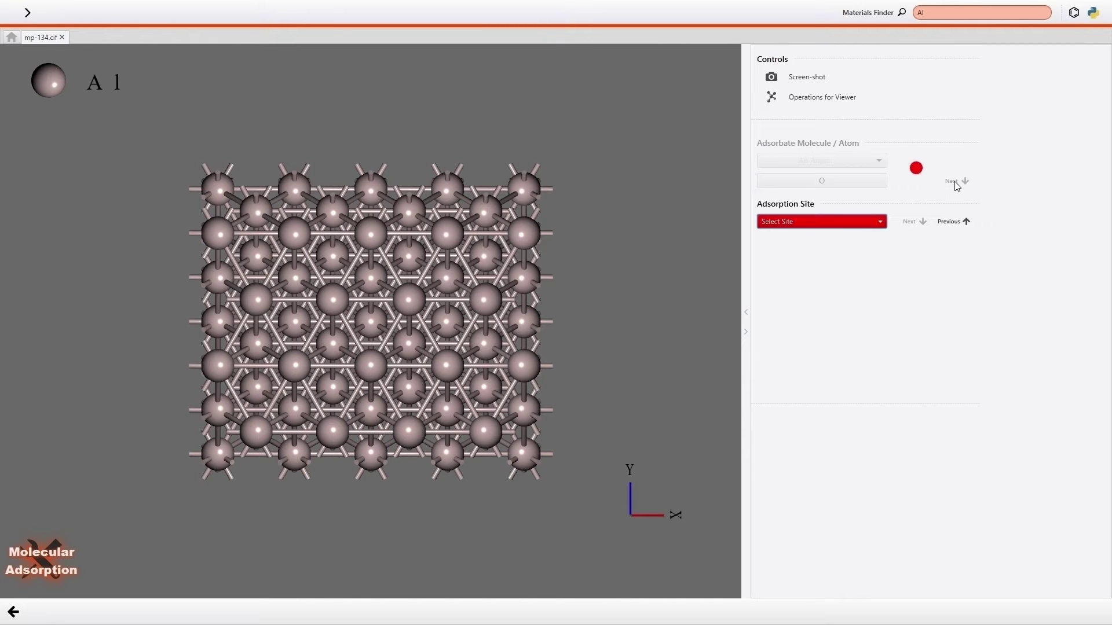
# Place the O atom on hollow site 28 and finalize the adsorption.
pyautogui.click(874, 223)
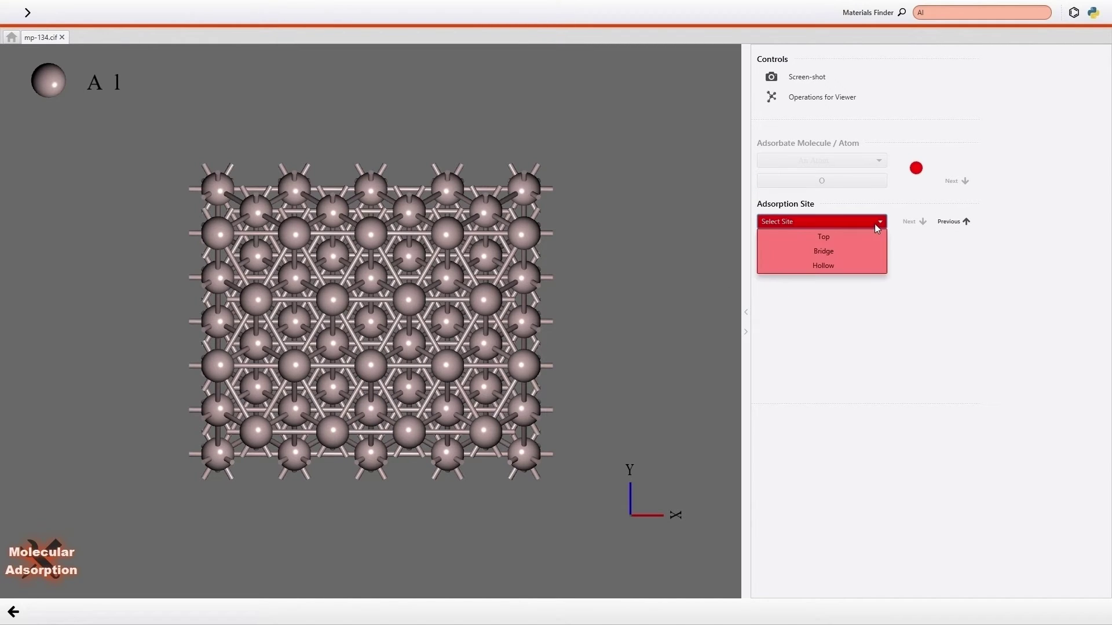
pyautogui.click(868, 267)
pyautogui.click(911, 225)
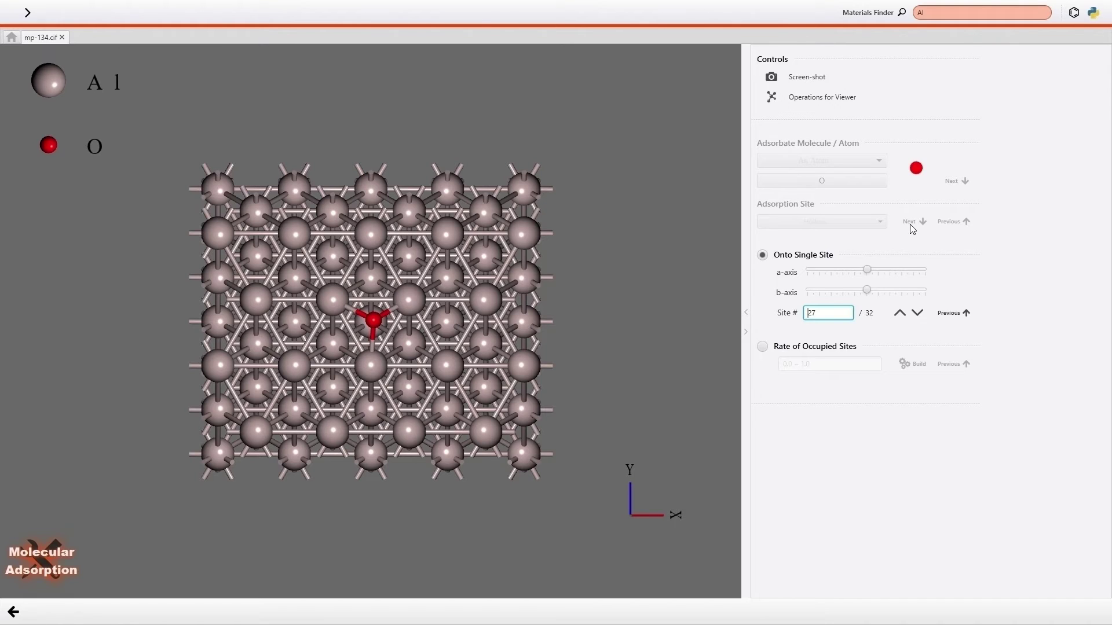
pyautogui.moveTo(870, 289); pyautogui.dragTo(881, 292)
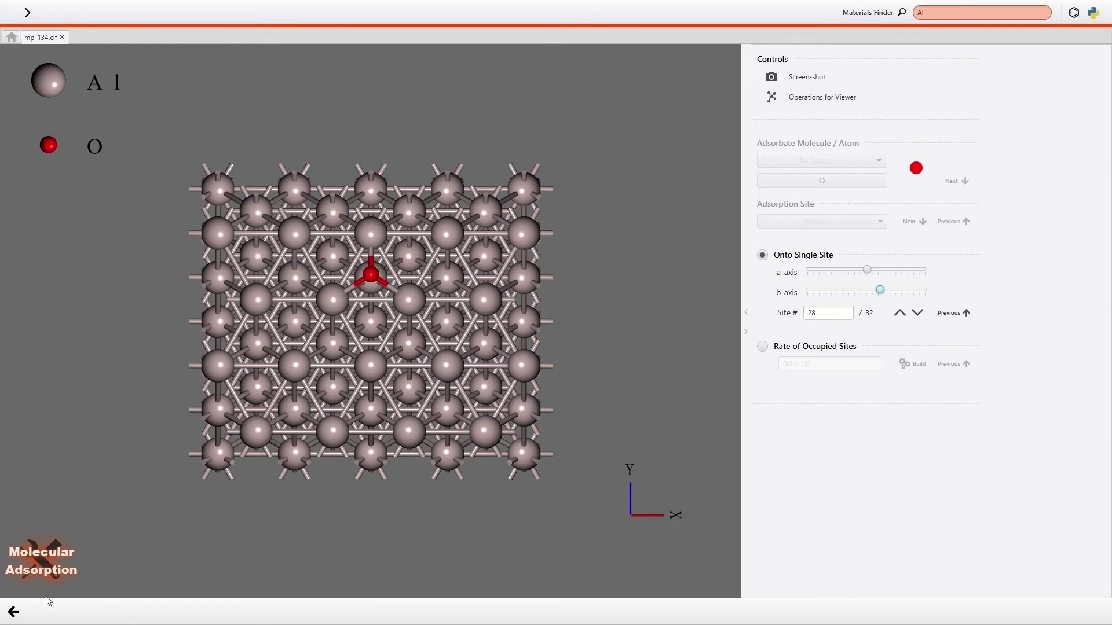
pyautogui.click(14, 613)
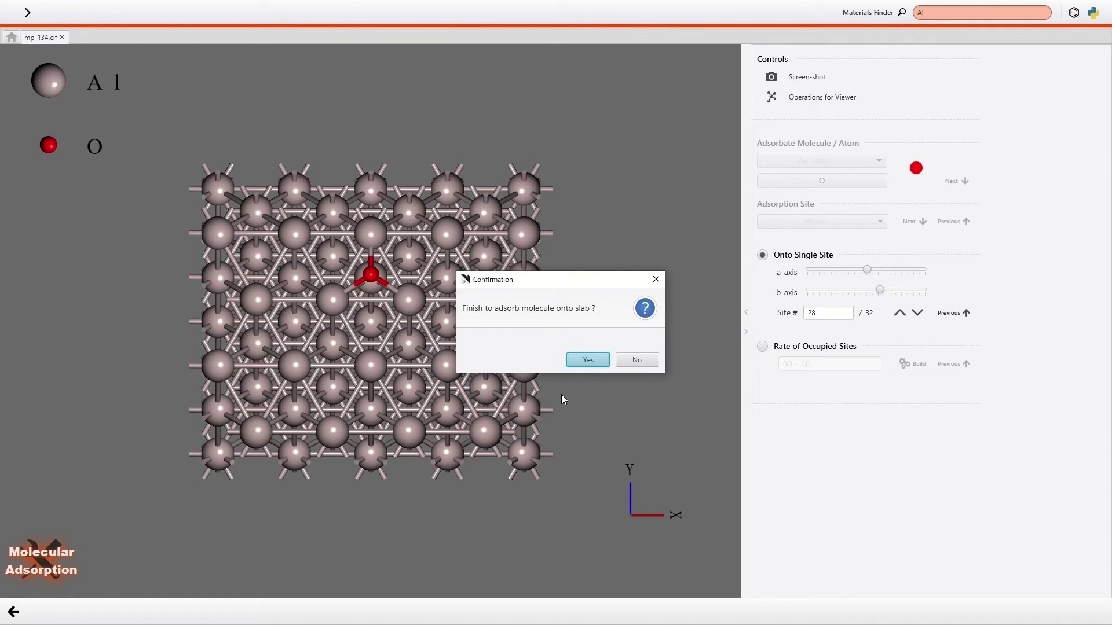
pyautogui.click(585, 361)
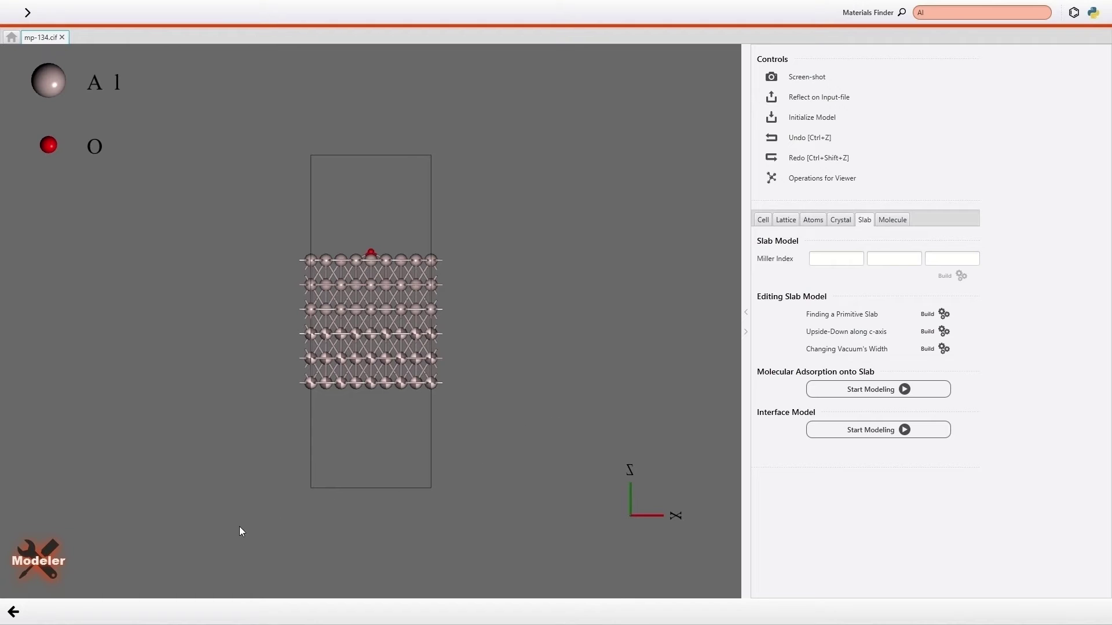
# Write the O-on-Al slab to the input file, accepting corrections, and show the calculation-type menu.
pyautogui.click(13, 612)
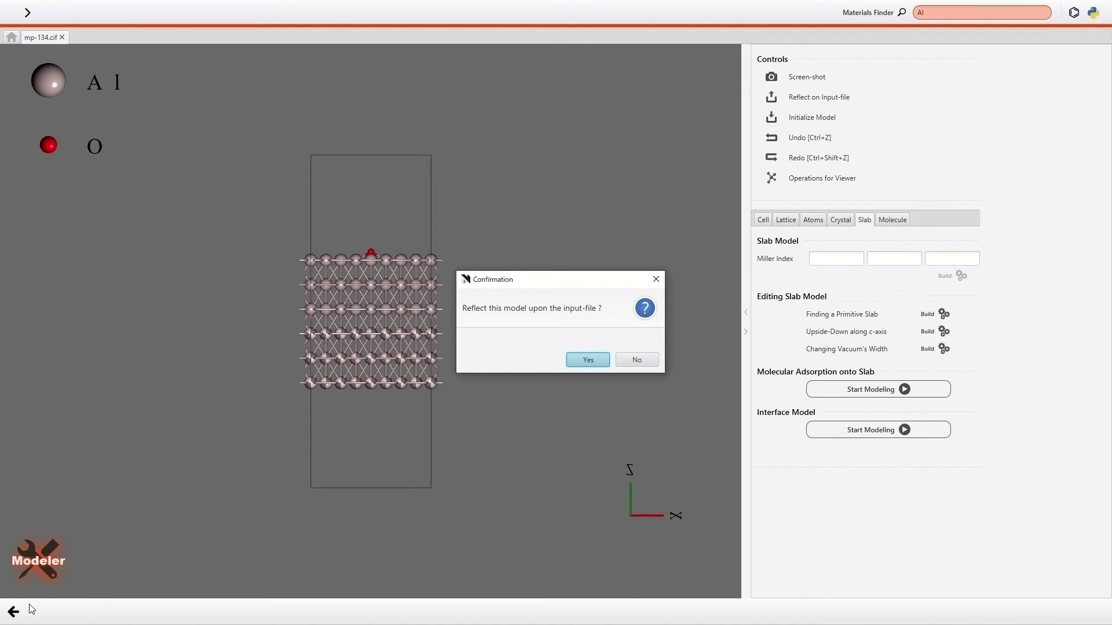
pyautogui.click(587, 362)
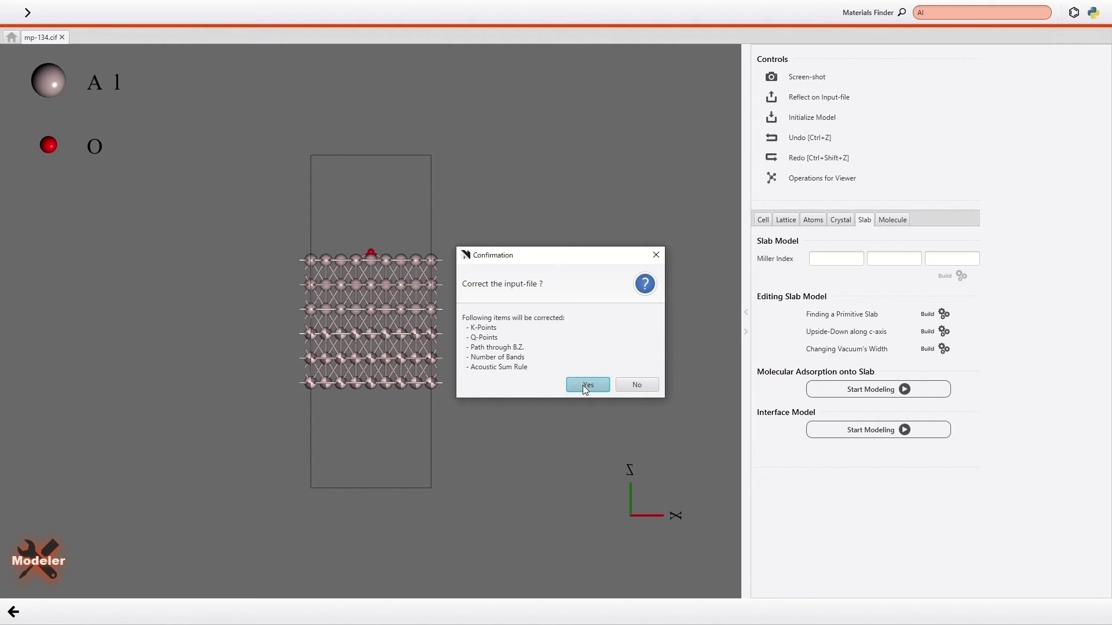
pyautogui.click(584, 384)
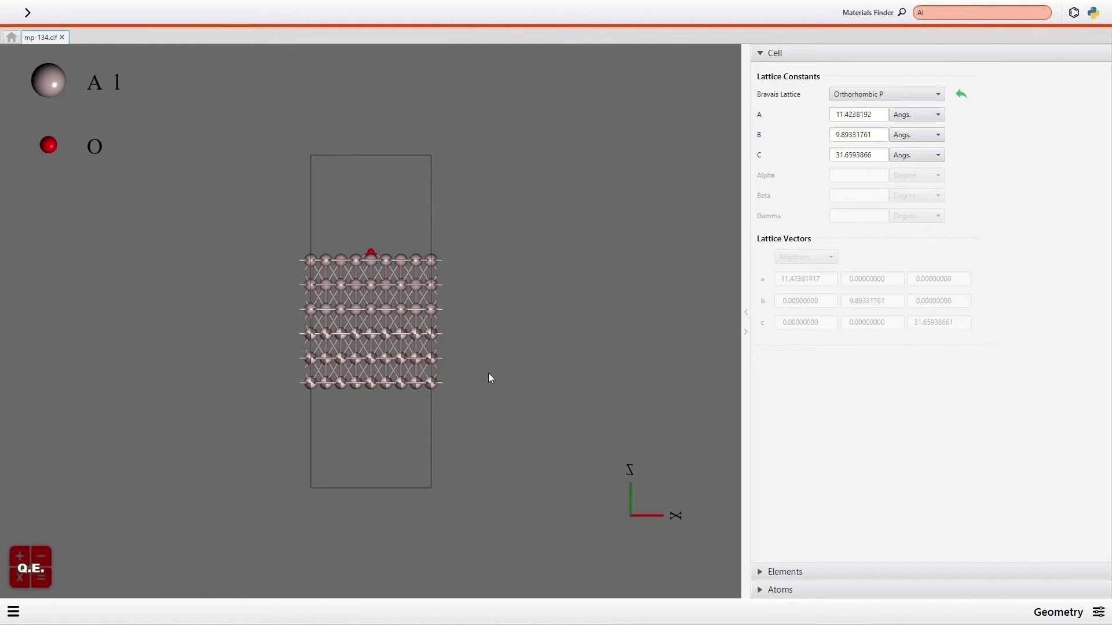
pyautogui.moveTo(438, 351); pyautogui.dragTo(413, 368)
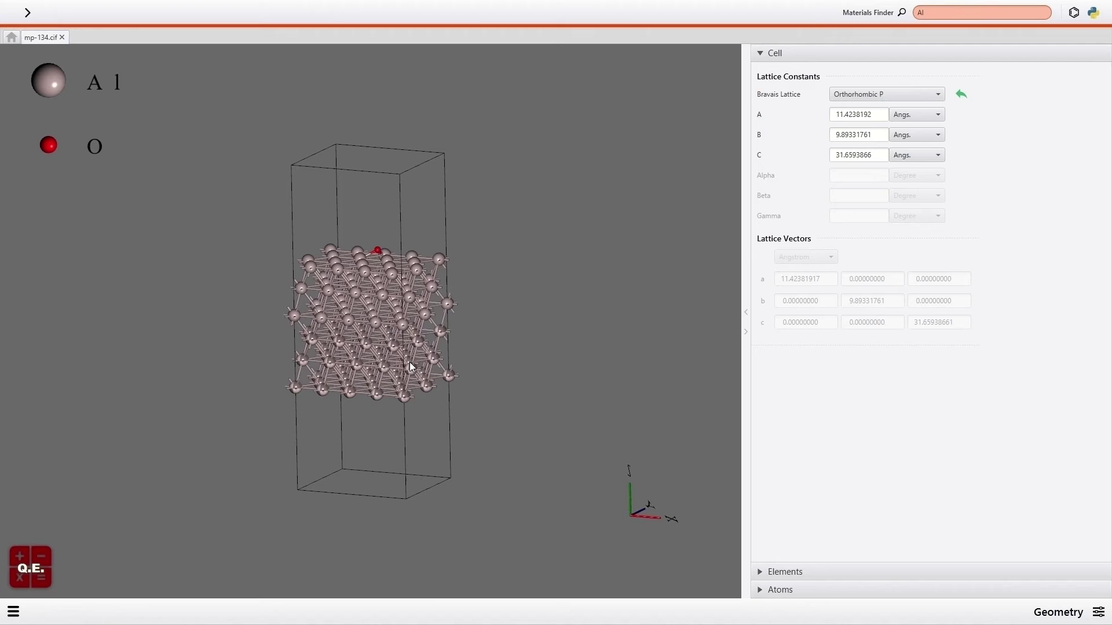
pyautogui.scroll(6, 409, 363)
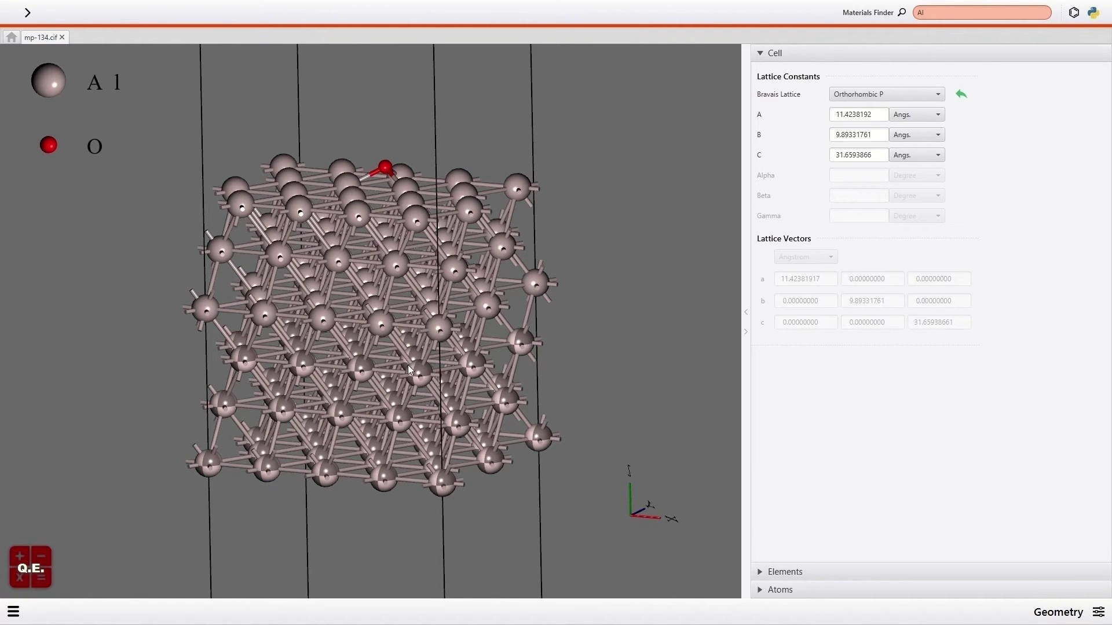
pyautogui.click(1098, 614)
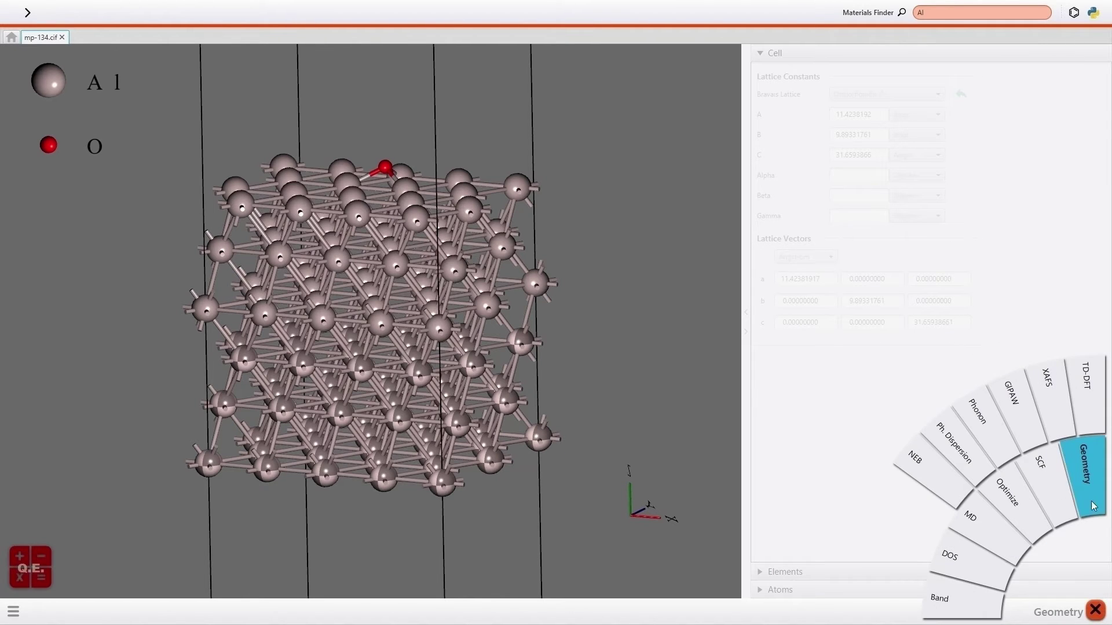
# Choose Optimize as the calculation and save the project as Al_O_hcp for running.
pyautogui.click(1008, 497)
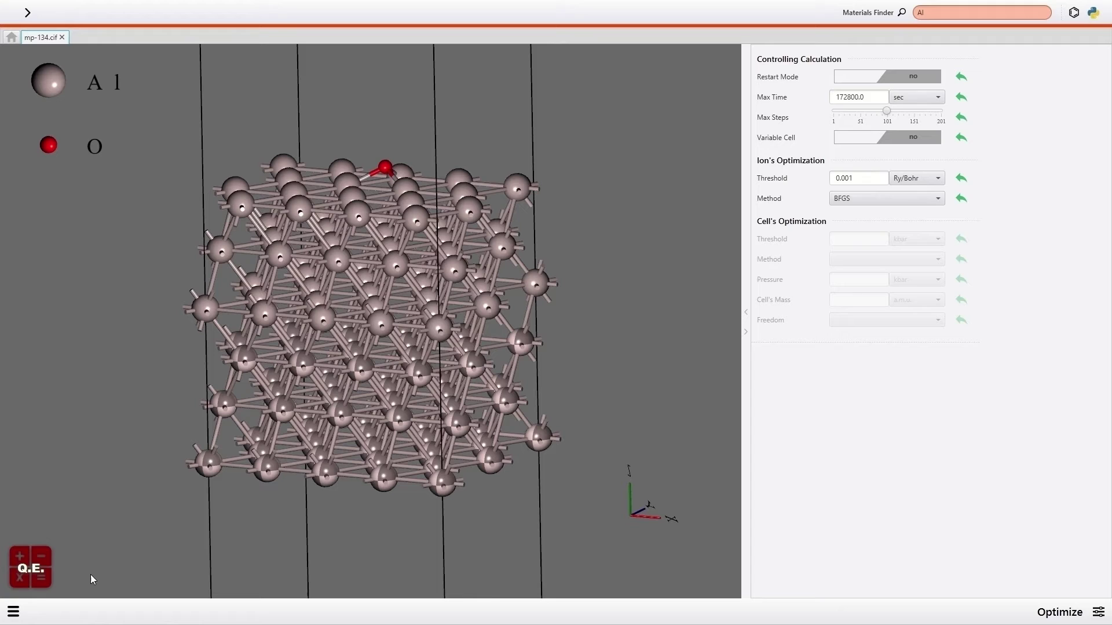
pyautogui.click(13, 612)
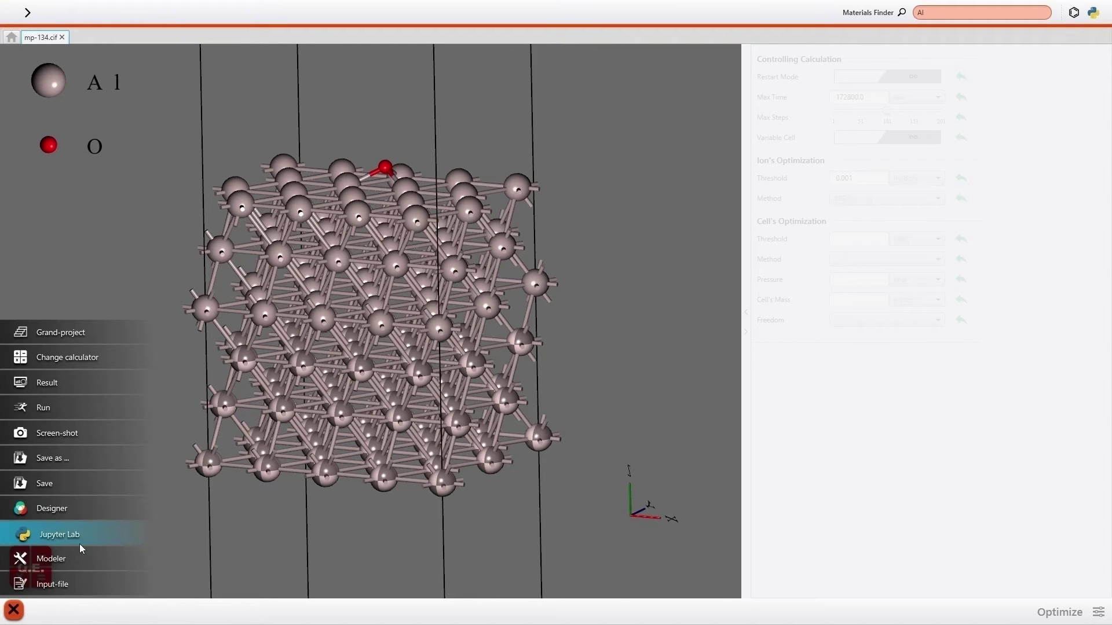
pyautogui.click(81, 411)
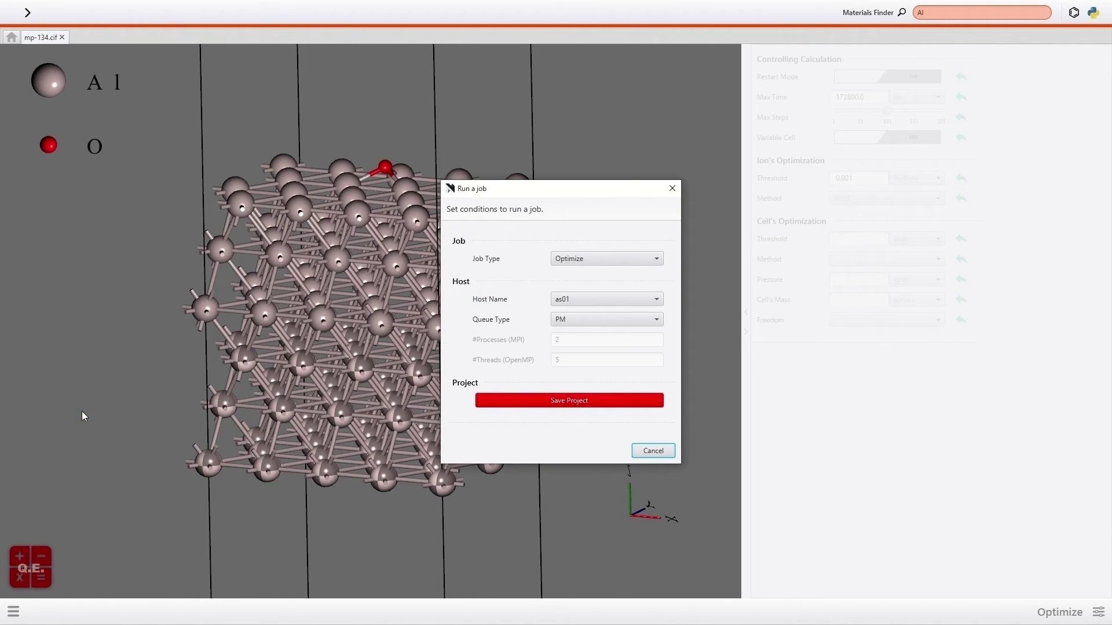
pyautogui.click(533, 403)
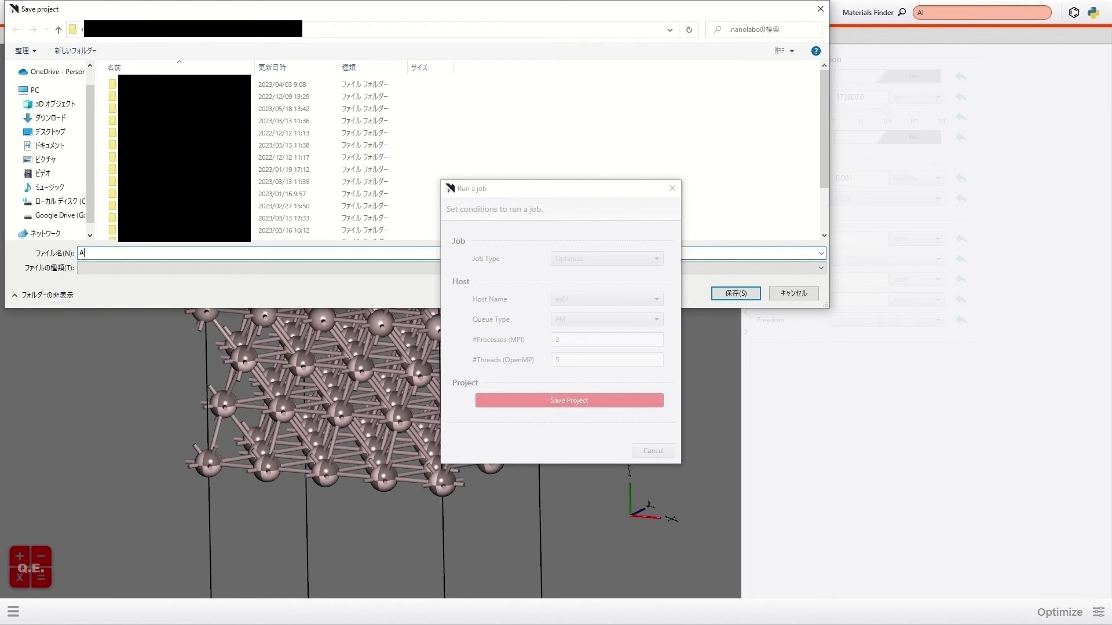
pyautogui.write('_O_hcp')
pyautogui.press('Return')
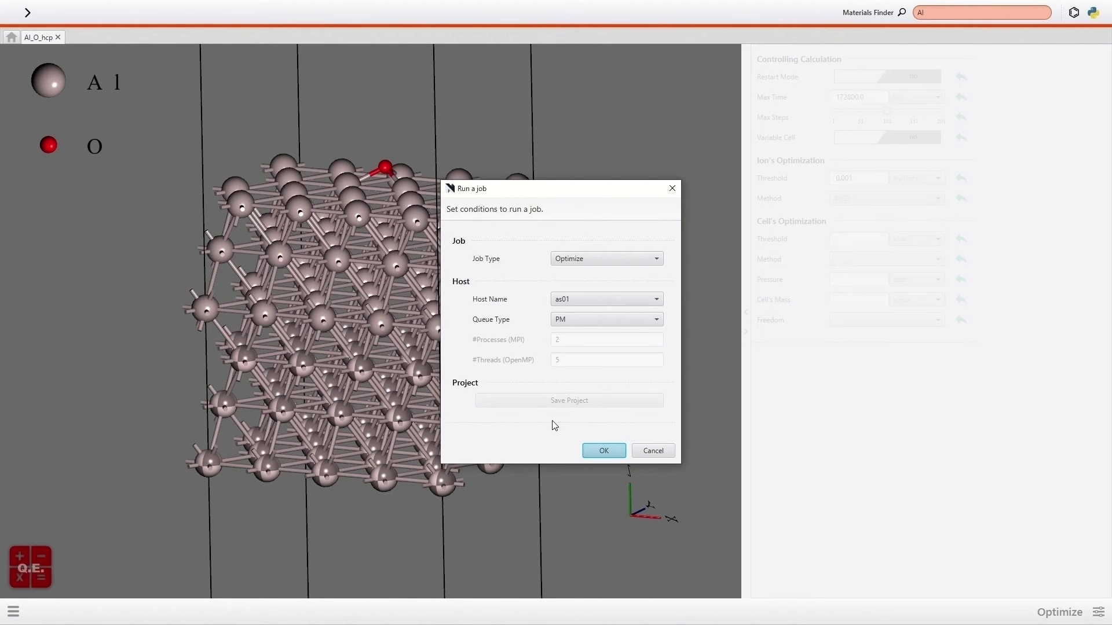
# Accept the run settings and job script to launch the optimization on host as01.
pyautogui.click(596, 451)
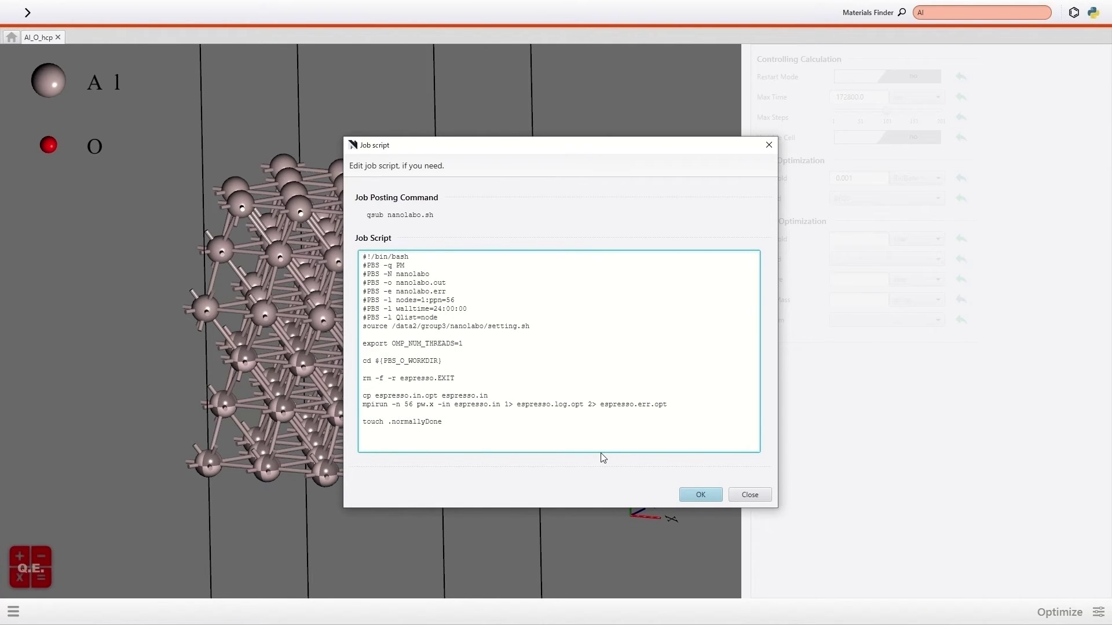
pyautogui.click(697, 496)
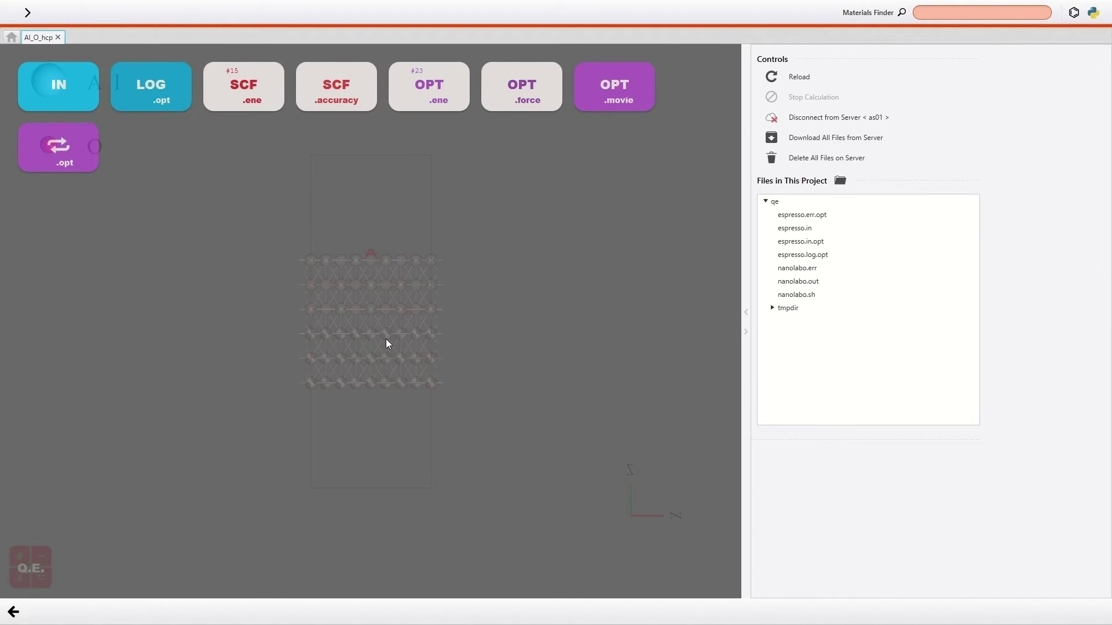
# Check the OPT energy plot for convergence, then open the OPT movie in a tilted, zoomed view.
pyautogui.click(434, 102)
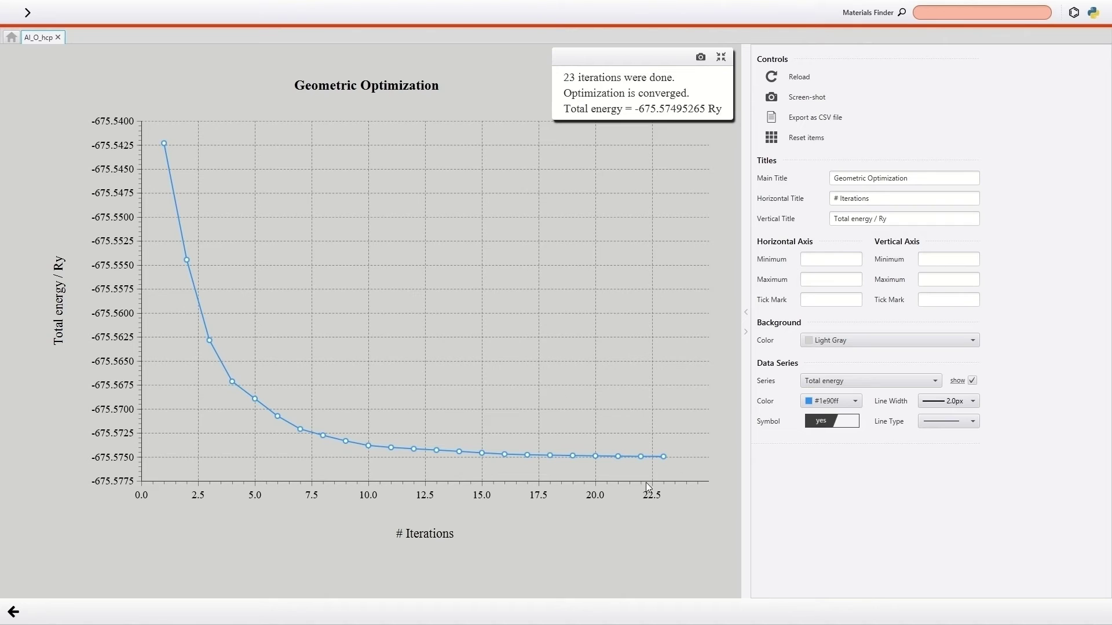
pyautogui.click(13, 612)
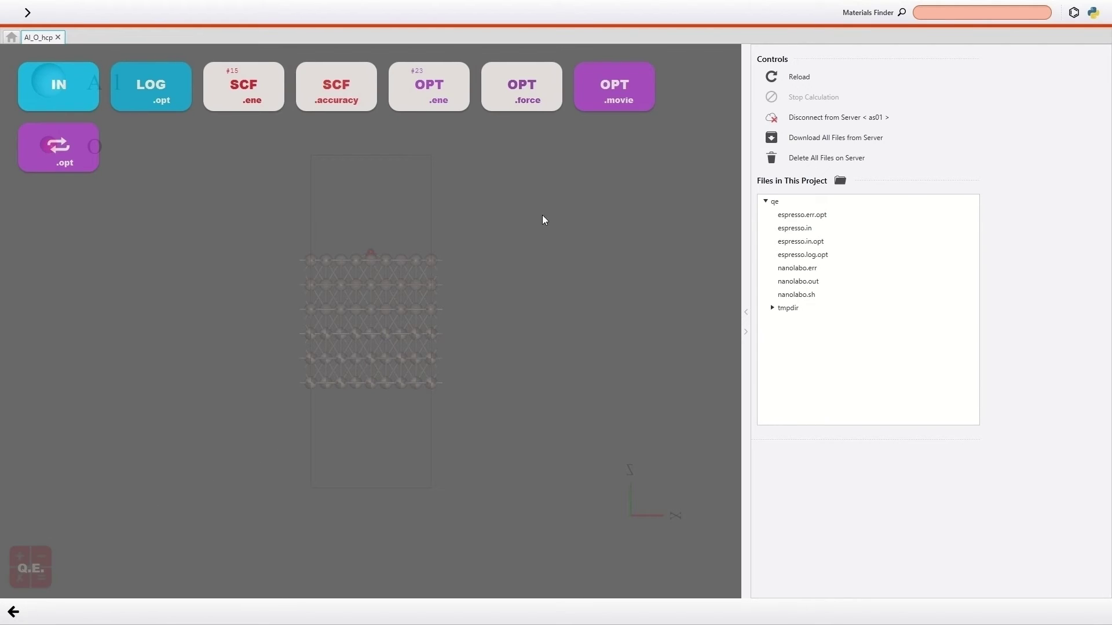
pyautogui.click(603, 102)
pyautogui.scroll(5, 415, 315)
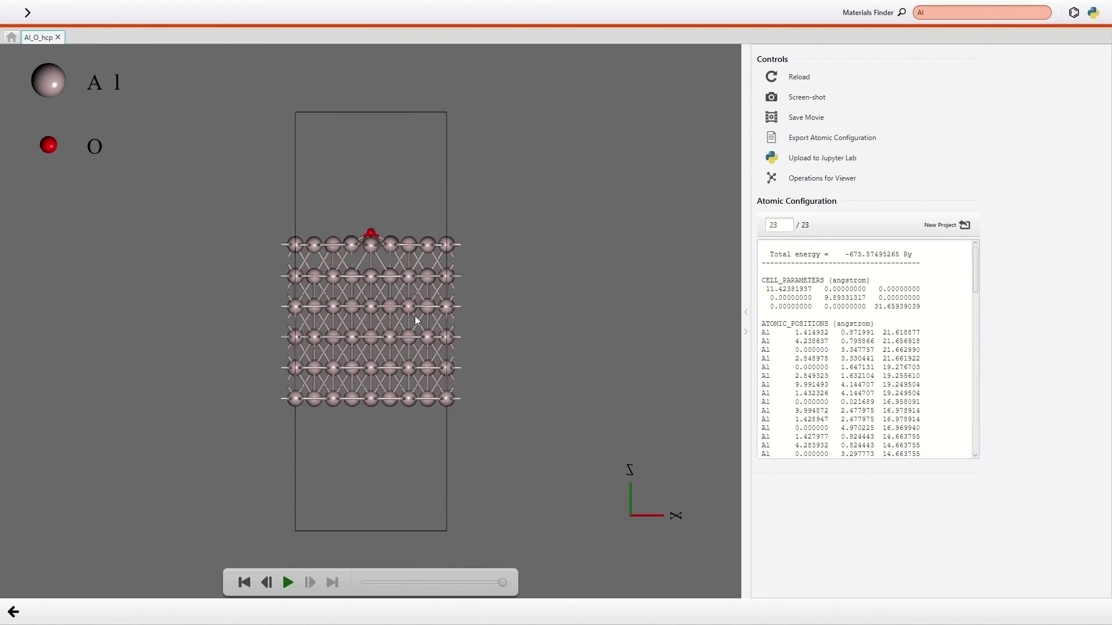
pyautogui.moveTo(415, 318); pyautogui.dragTo(397, 367)
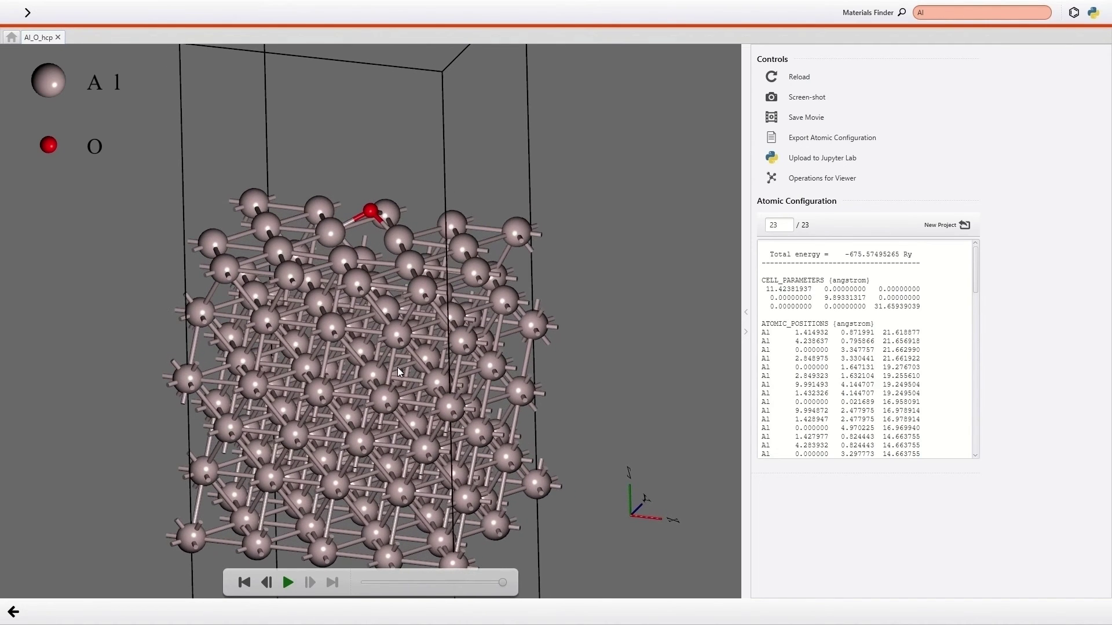
# Play all 23 optimization frames through to the final -675.57495265 Ry structure.
pyautogui.click(288, 581)
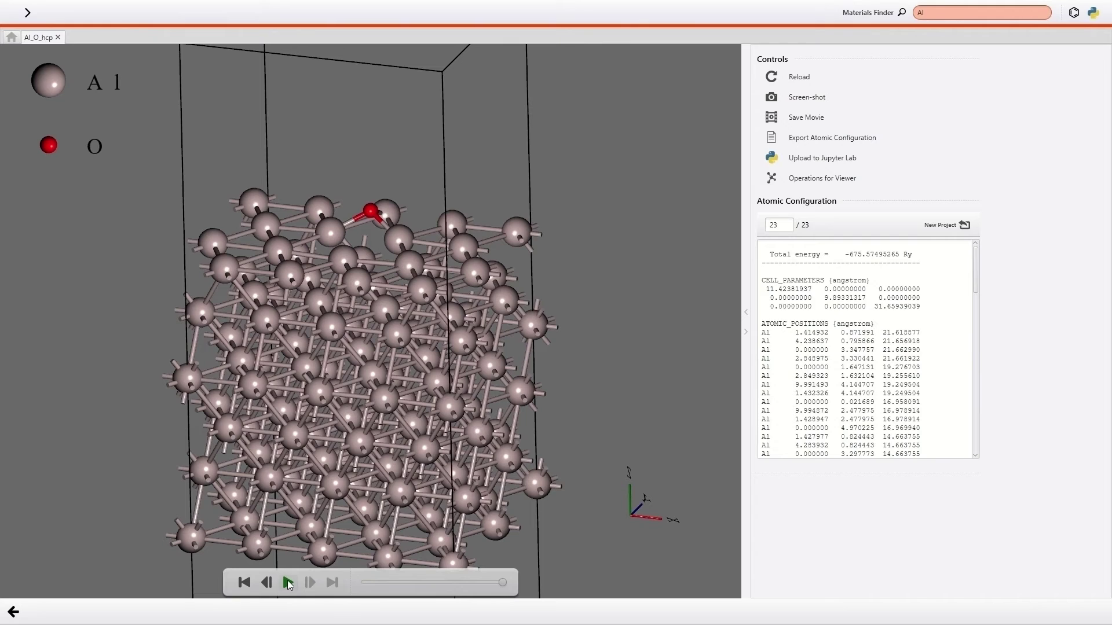
# Replace the initial configuration with the optimized .opt structure and confirm the update.
pyautogui.click(8, 617)
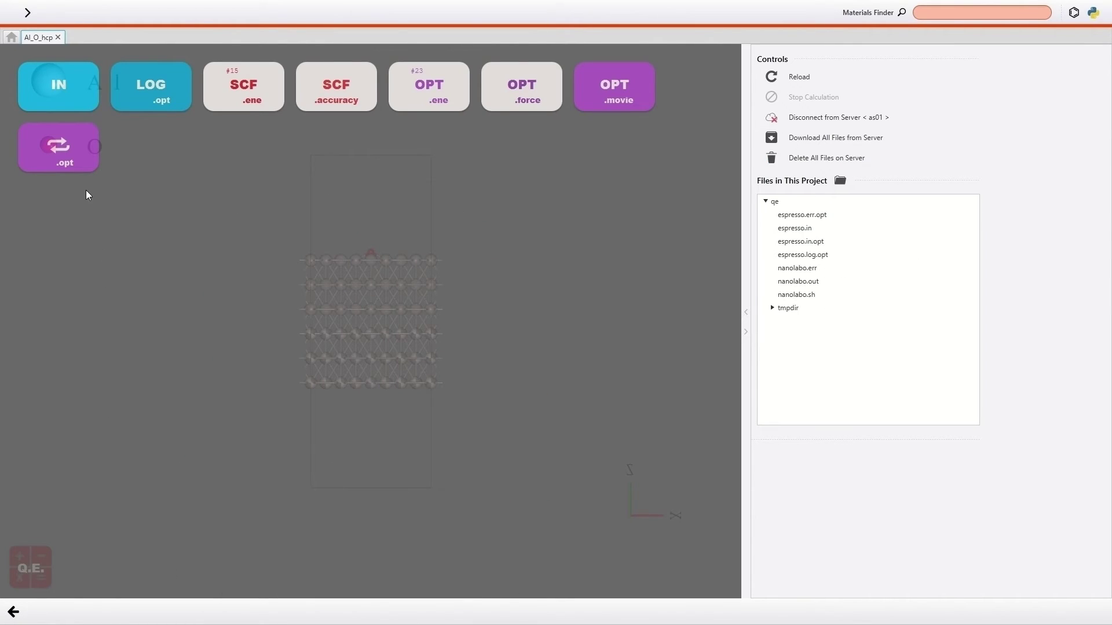
pyautogui.click(71, 163)
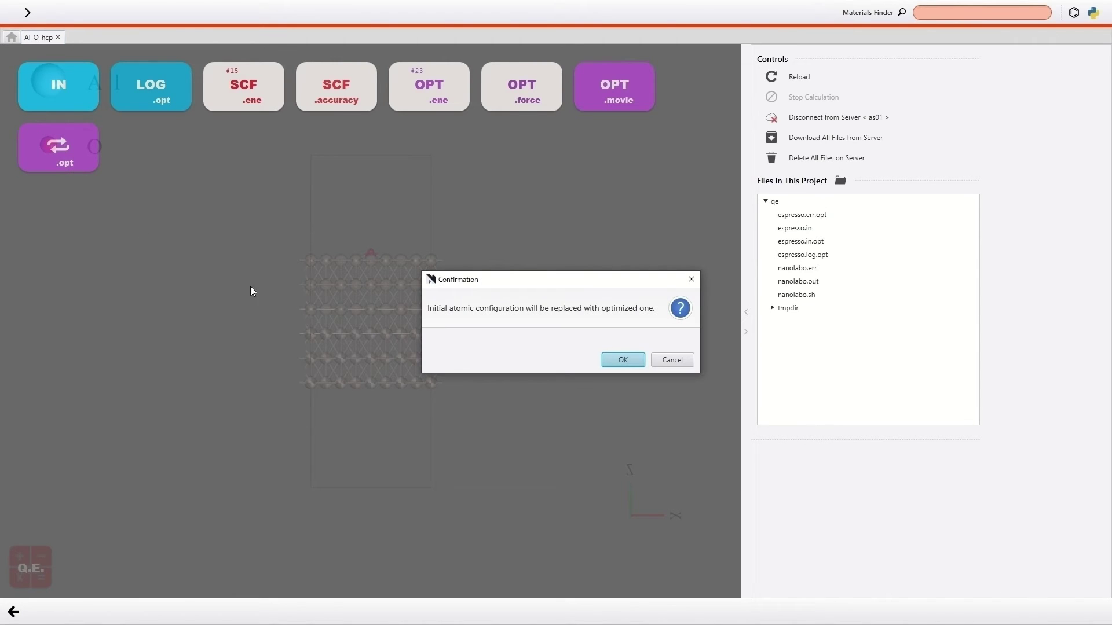
pyautogui.click(620, 362)
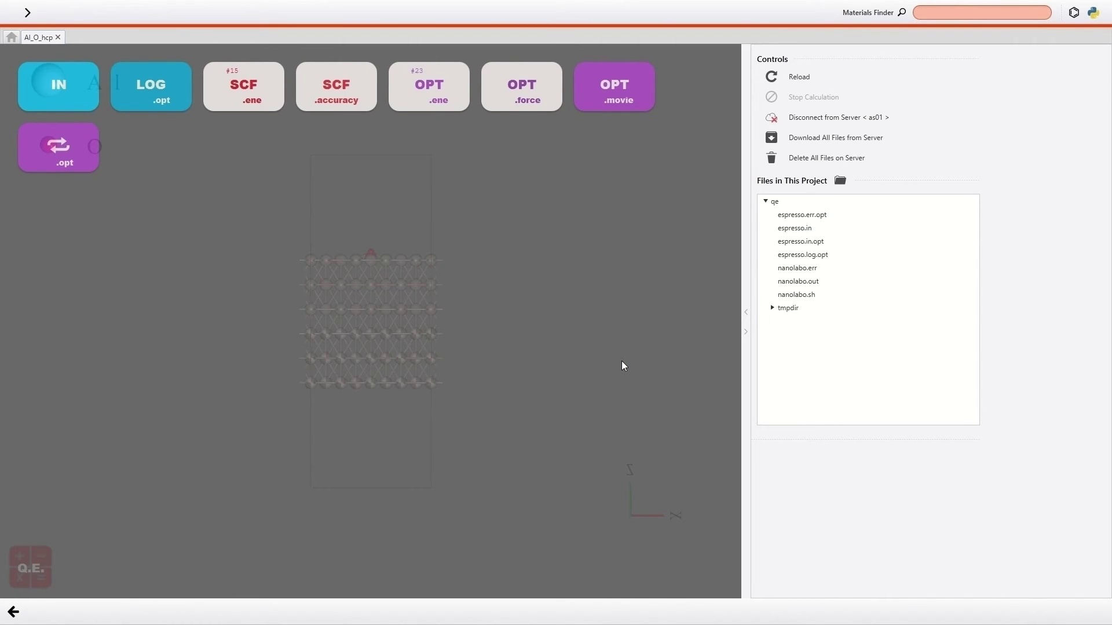
pyautogui.click(627, 359)
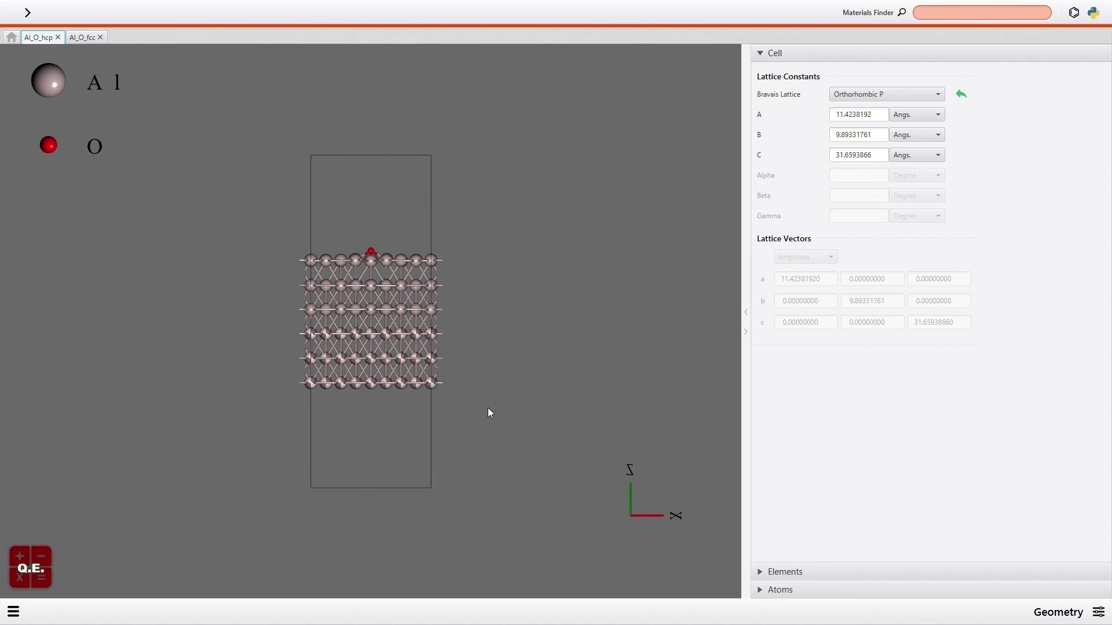
# Switch to NEB calculation settings with Climbing Image set to yes.
pyautogui.click(1100, 613)
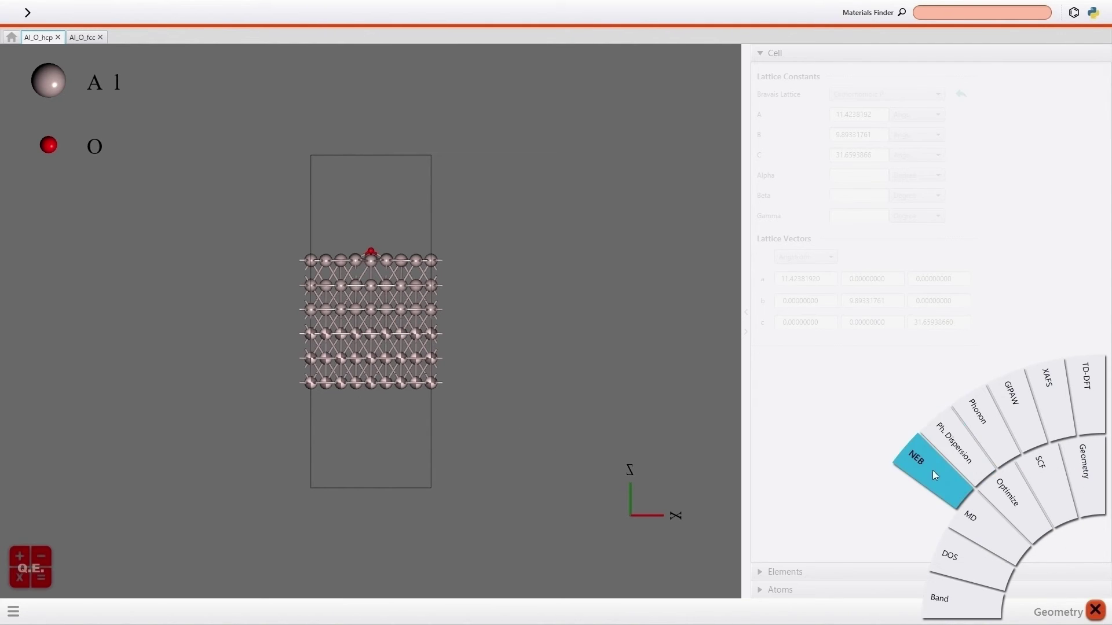
pyautogui.click(932, 471)
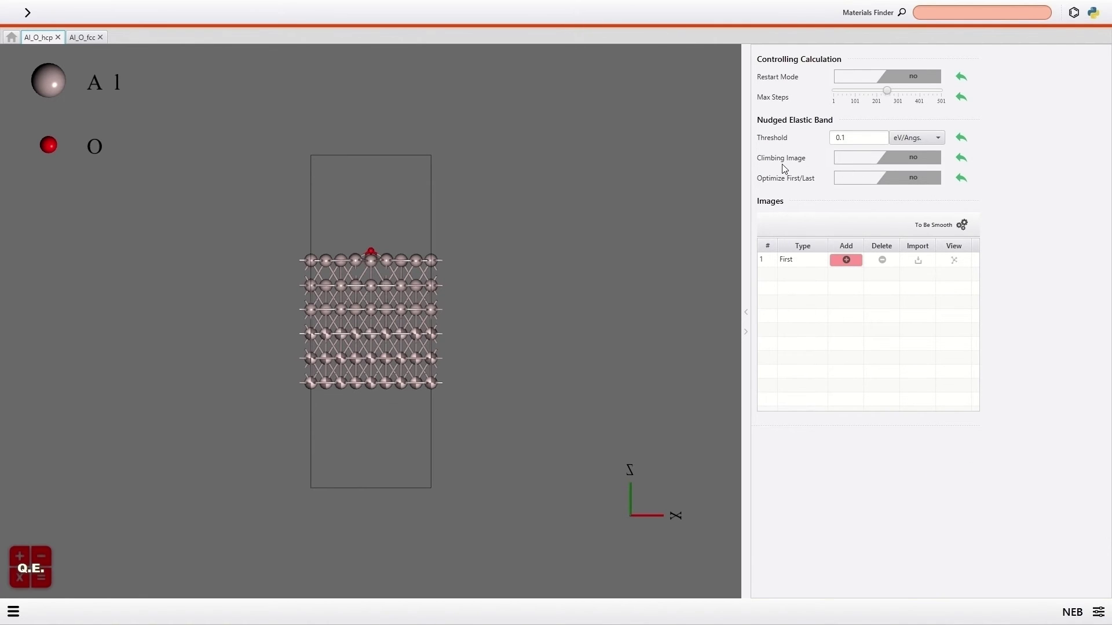
pyautogui.click(873, 165)
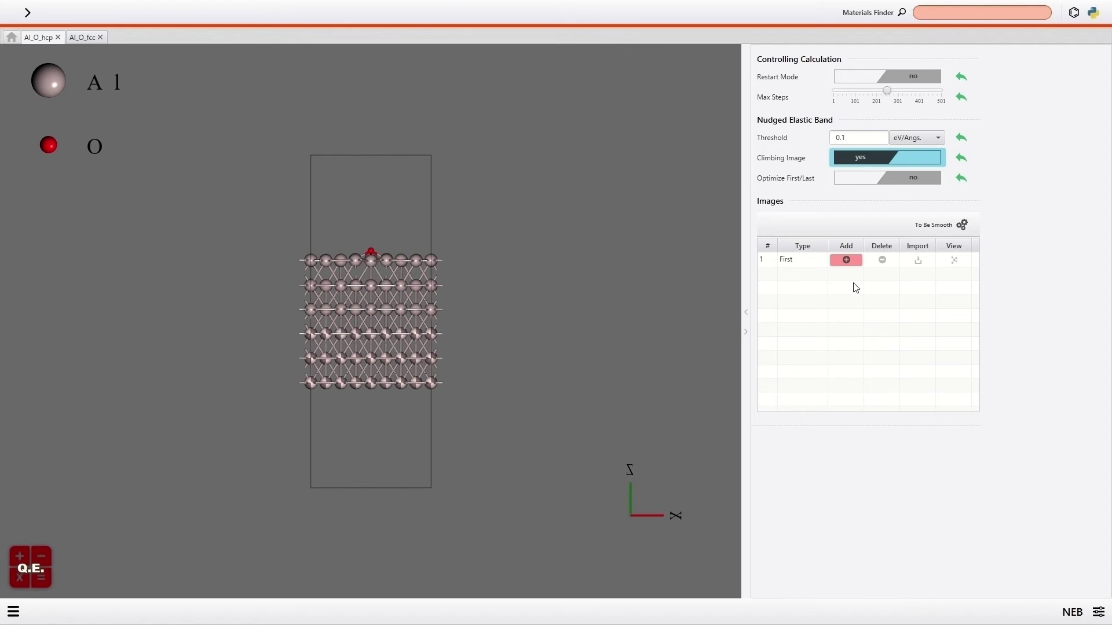
# Add Al_O_fcc as the final image and use 5 images in total.
pyautogui.click(849, 261)
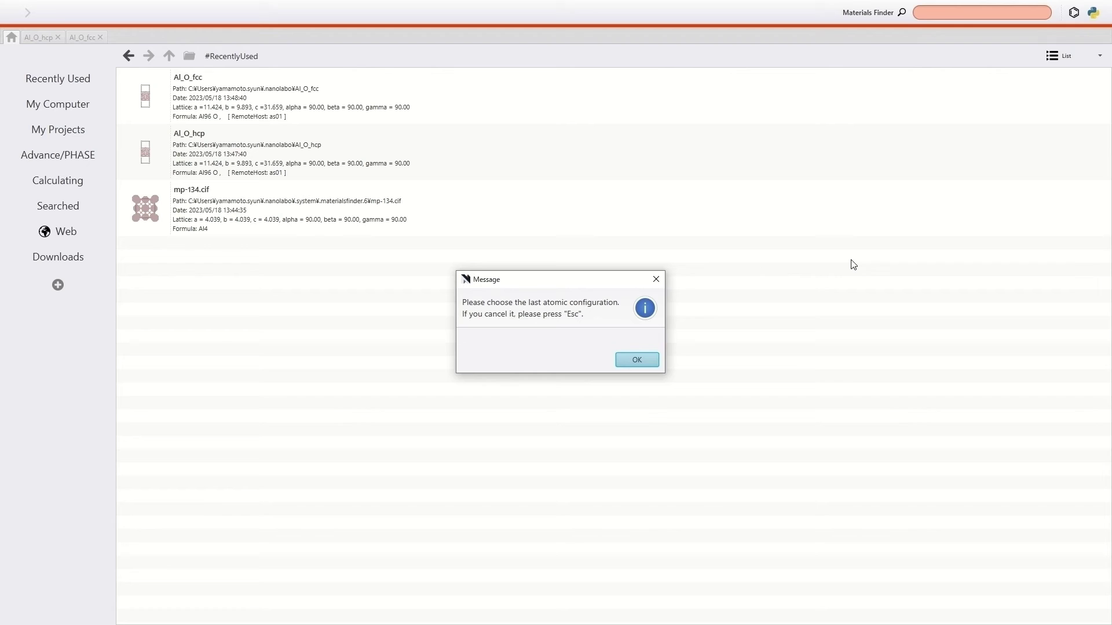
pyautogui.click(645, 364)
pyautogui.click(412, 107)
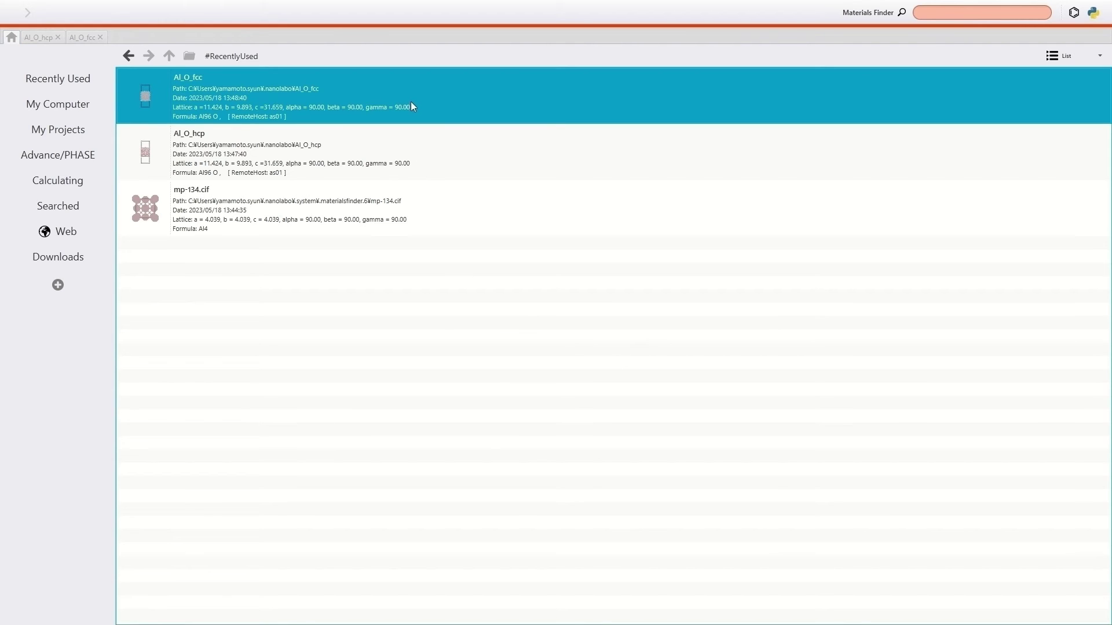
pyautogui.doubleClick(413, 107)
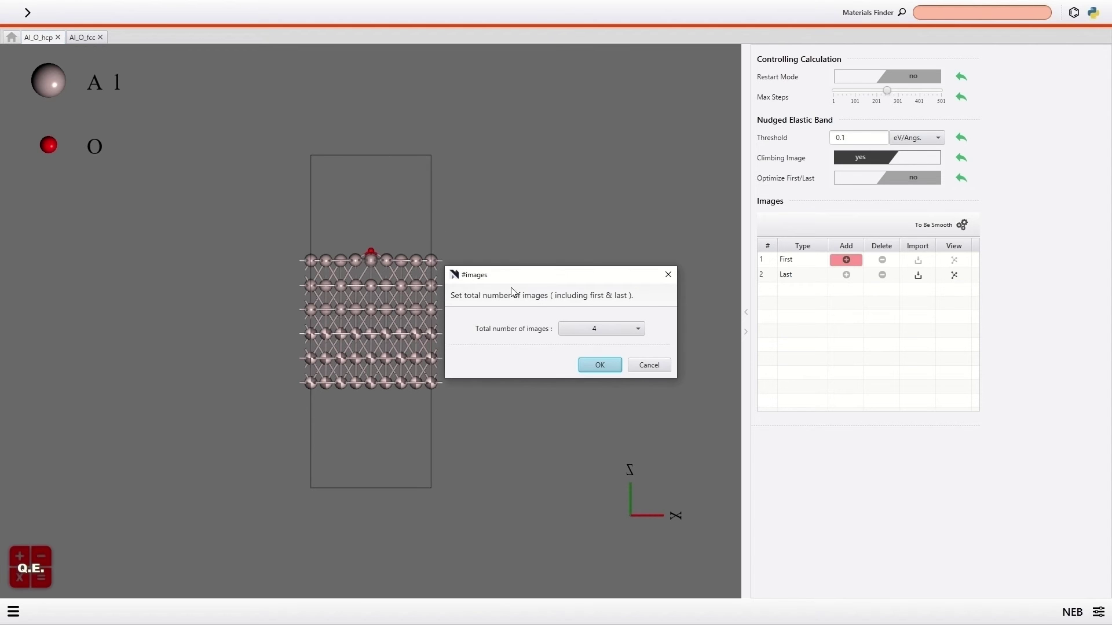
pyautogui.click(588, 330)
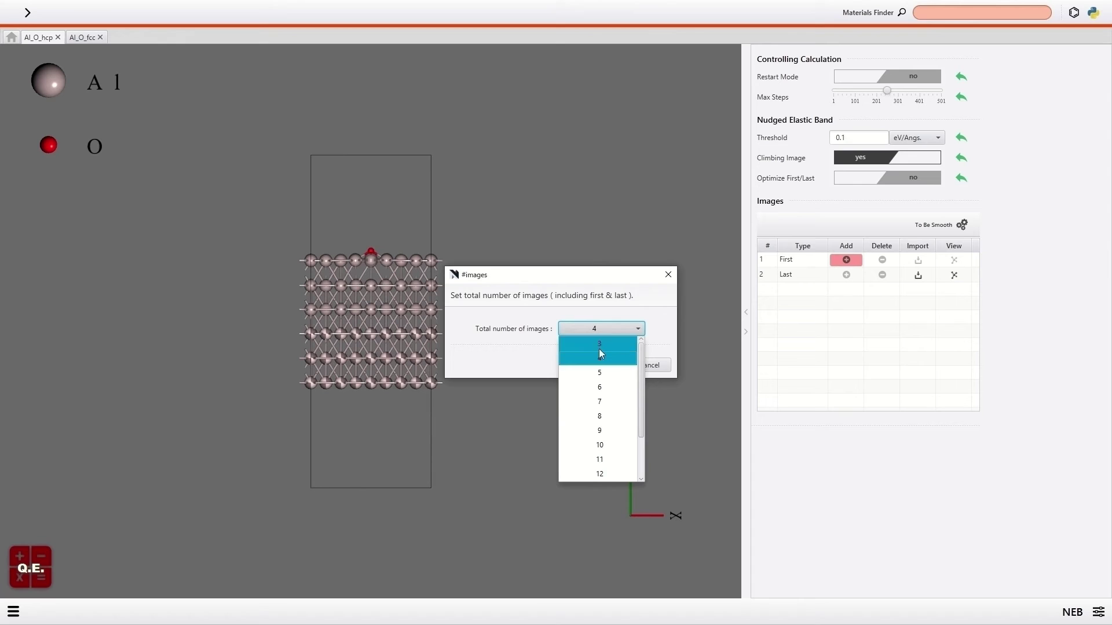
pyautogui.click(602, 372)
pyautogui.click(602, 369)
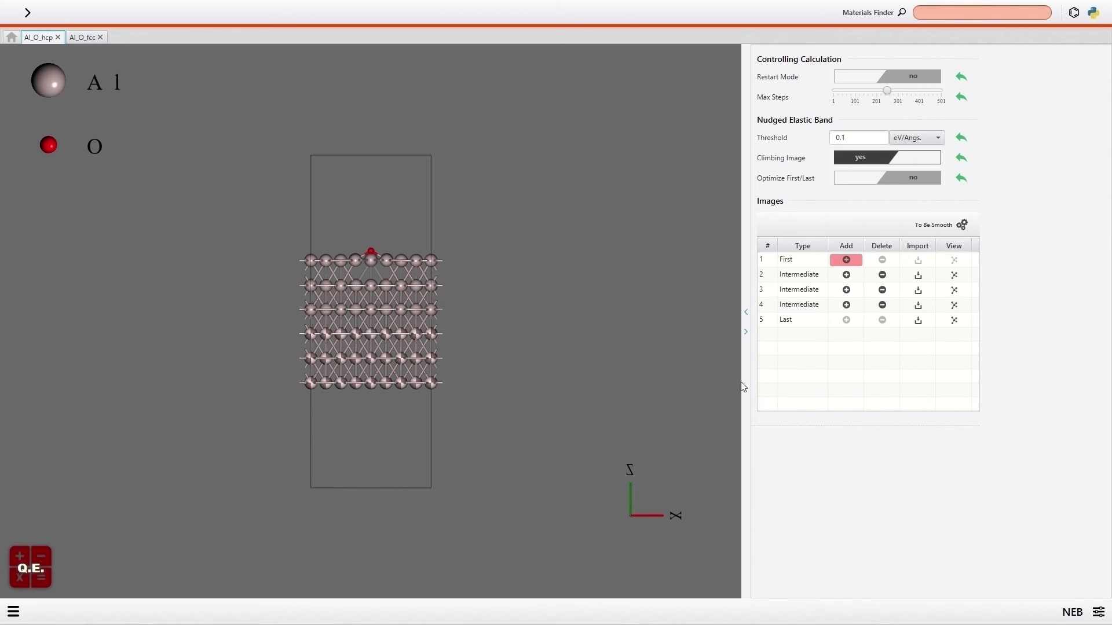
# Zoom in on the surface O atoms and view intermediate images 2, 3 and 4 in turn.
pyautogui.moveTo(433, 388); pyautogui.dragTo(305, 381)
pyautogui.scroll(10, 373, 300)
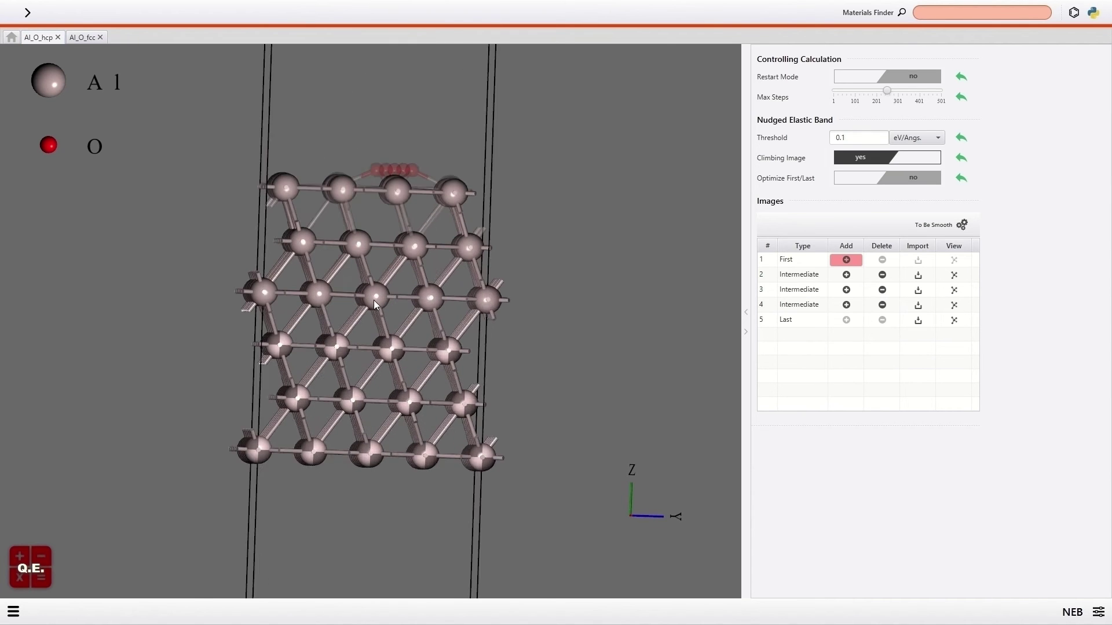
pyautogui.moveTo(358, 186); pyautogui.dragTo(345, 335)
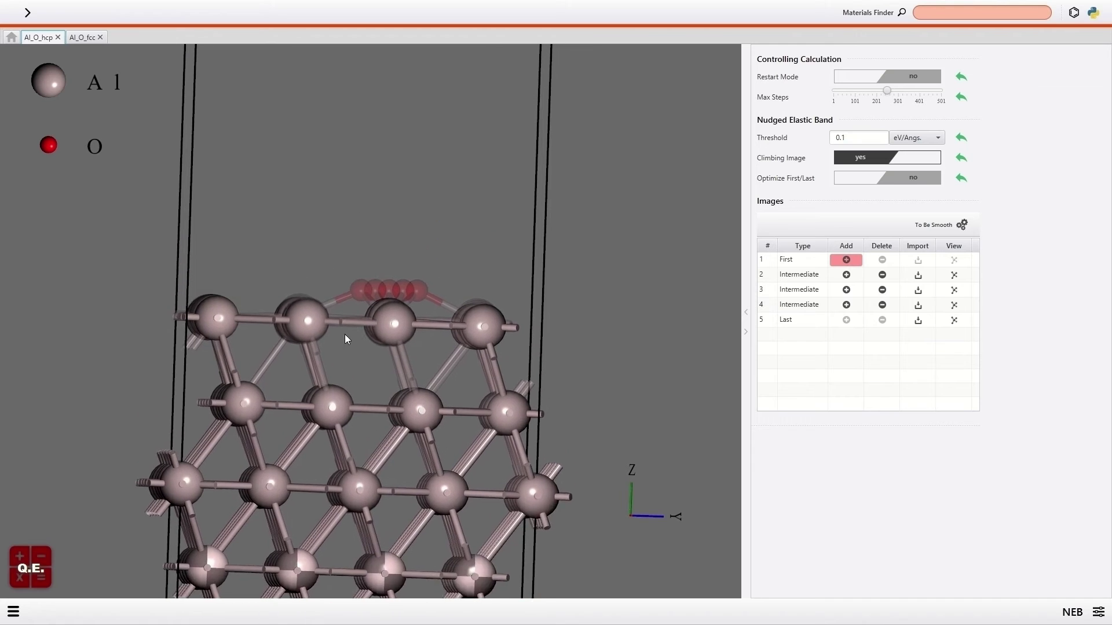
pyautogui.scroll(6, 349, 305)
pyautogui.scroll(1, 356, 323)
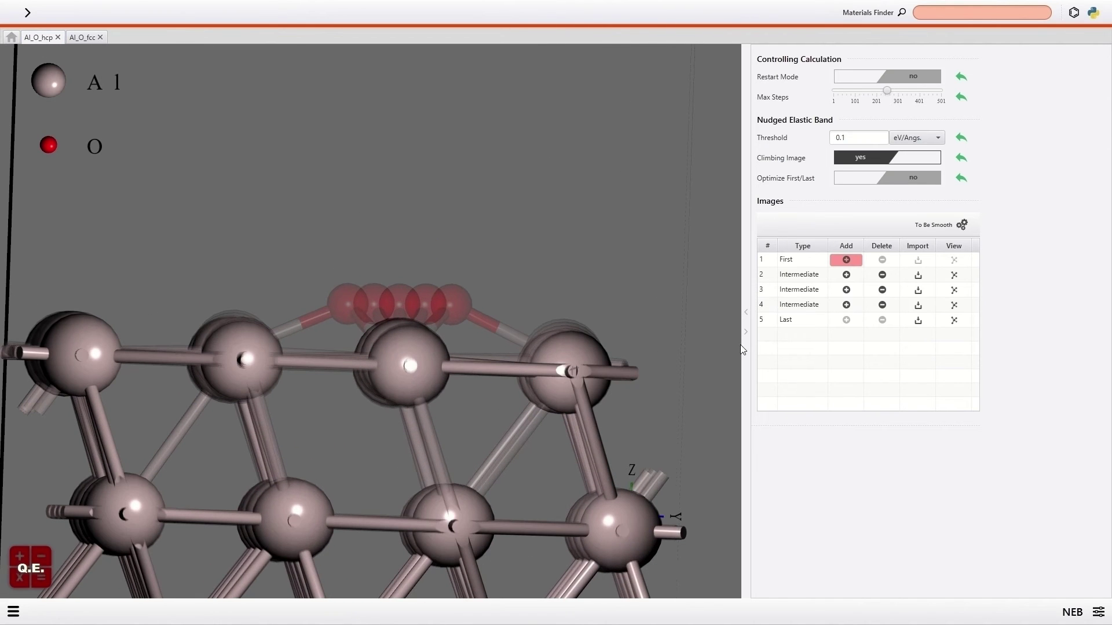
pyautogui.click(954, 275)
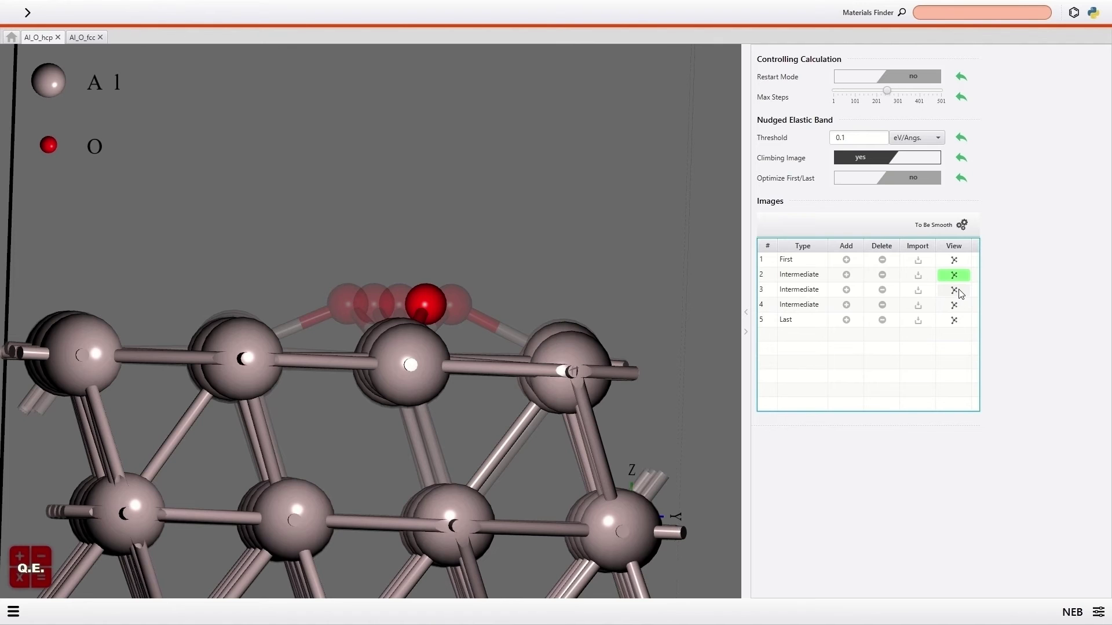
pyautogui.click(957, 290)
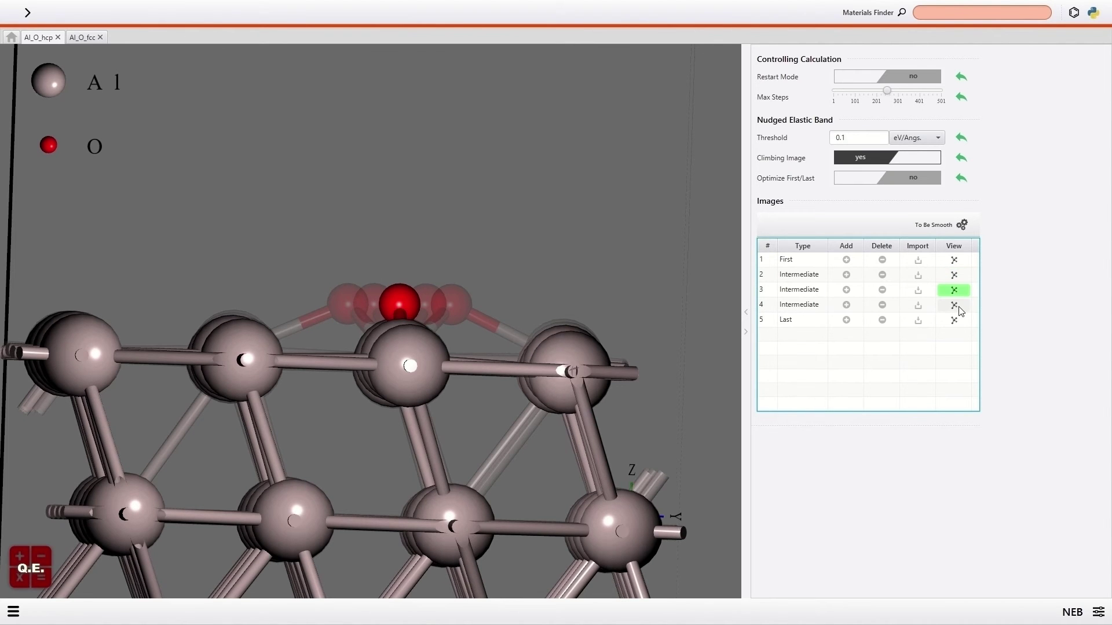
pyautogui.click(959, 310)
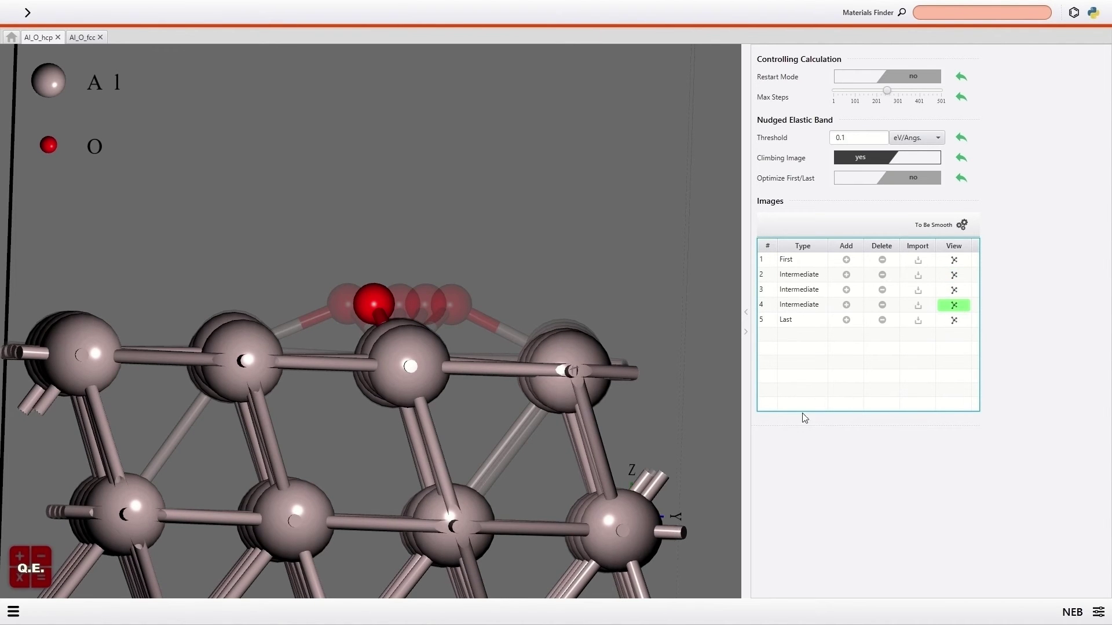
# Run the CI-NEB job on host as01, accepting the queue settings and job script.
pyautogui.click(13, 613)
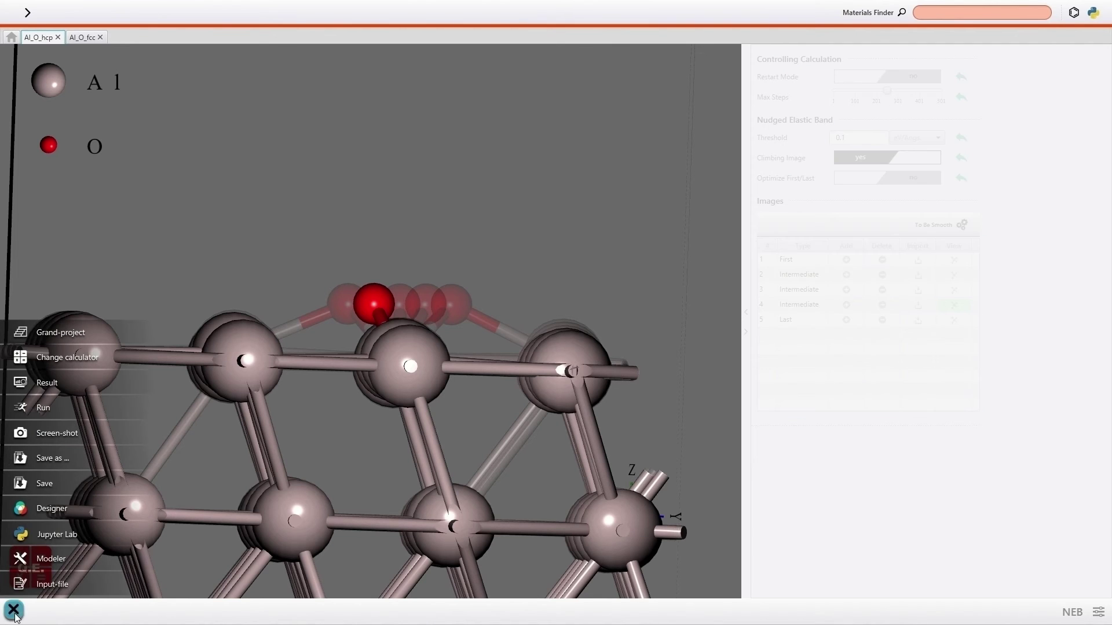
pyautogui.click(74, 417)
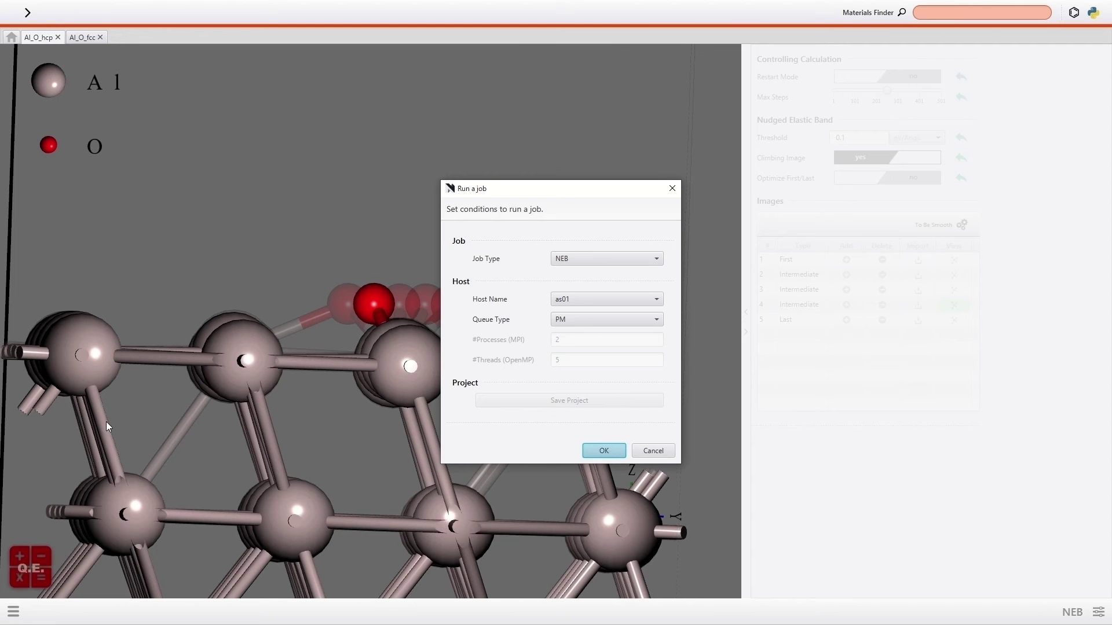
pyautogui.click(603, 451)
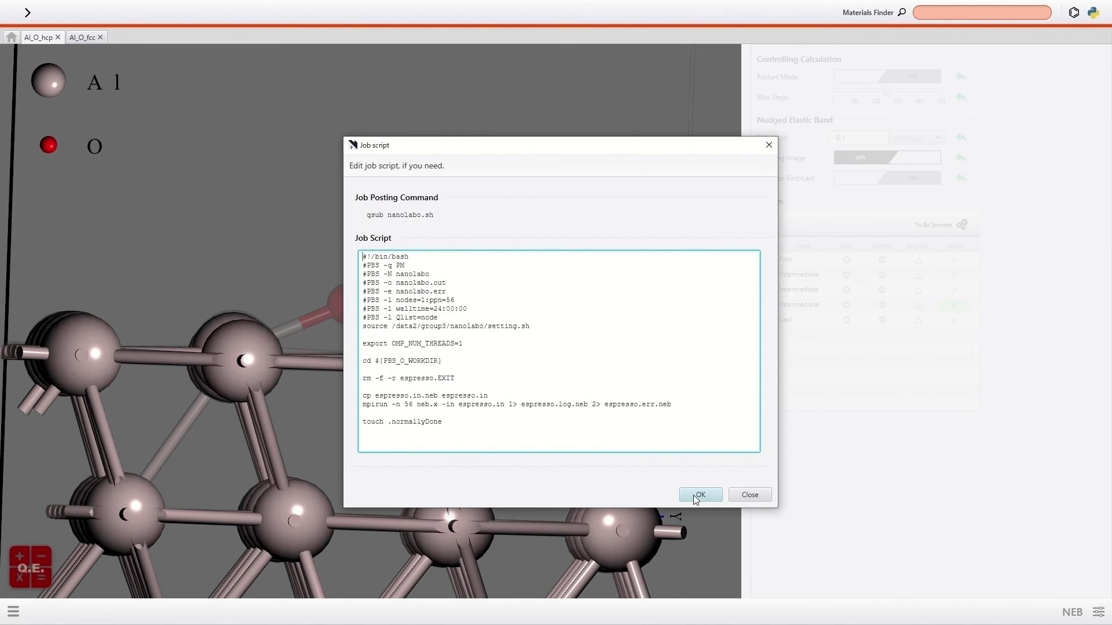
pyautogui.click(697, 496)
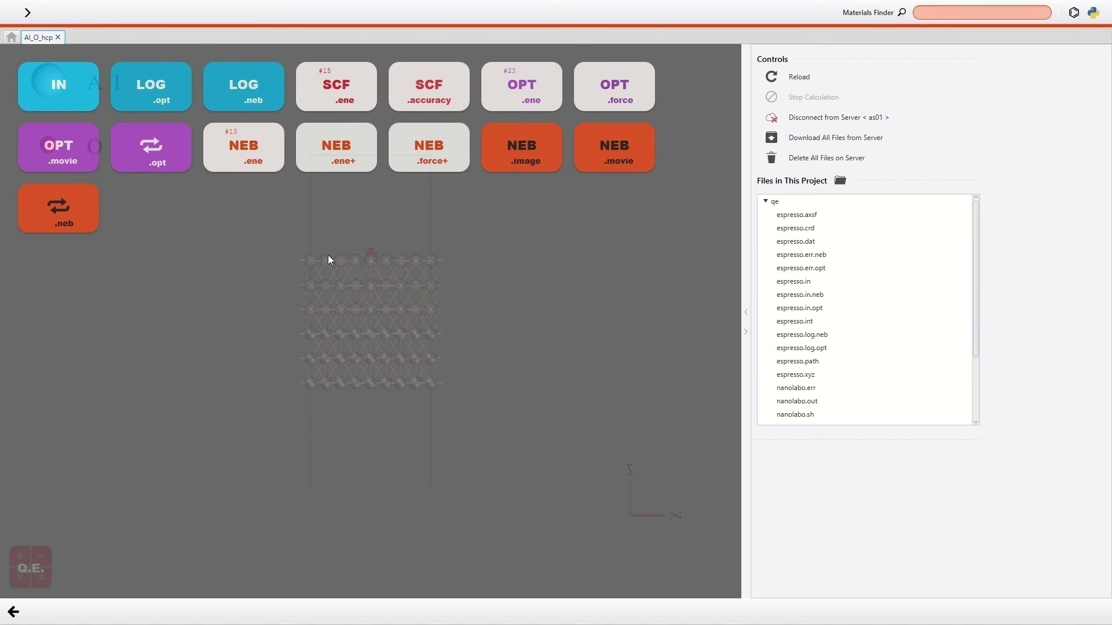
pyautogui.click(251, 168)
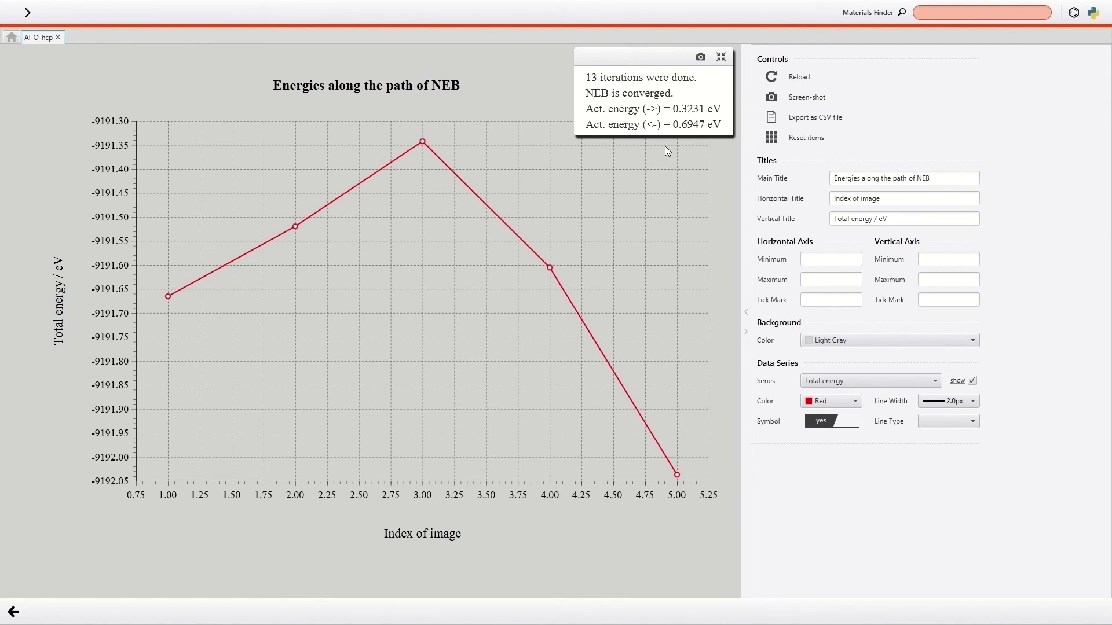
pyautogui.click(13, 612)
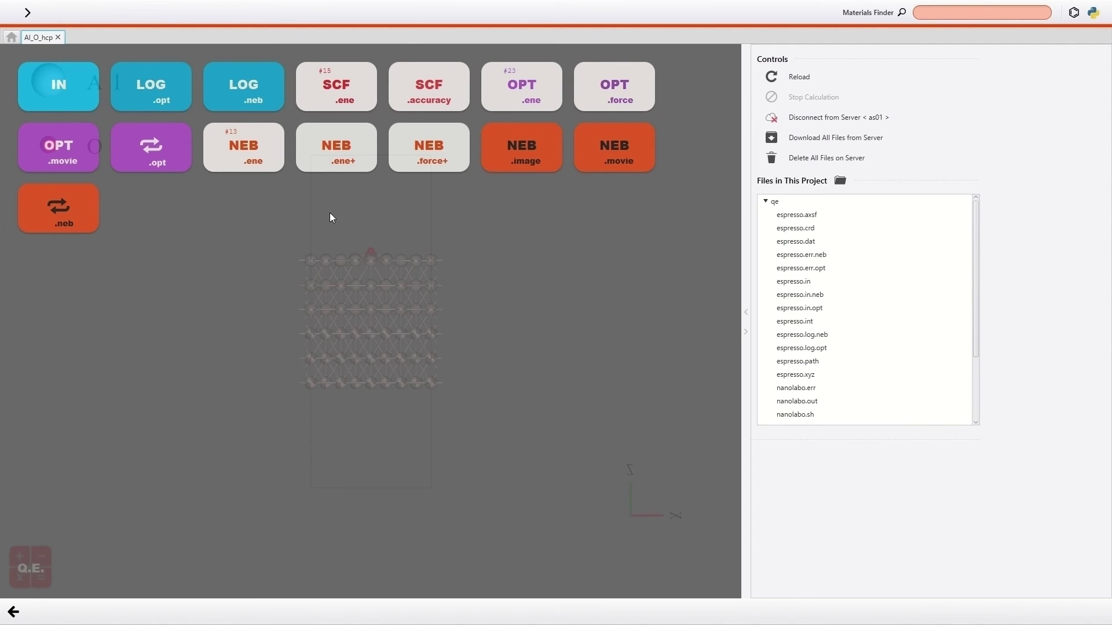
pyautogui.click(328, 154)
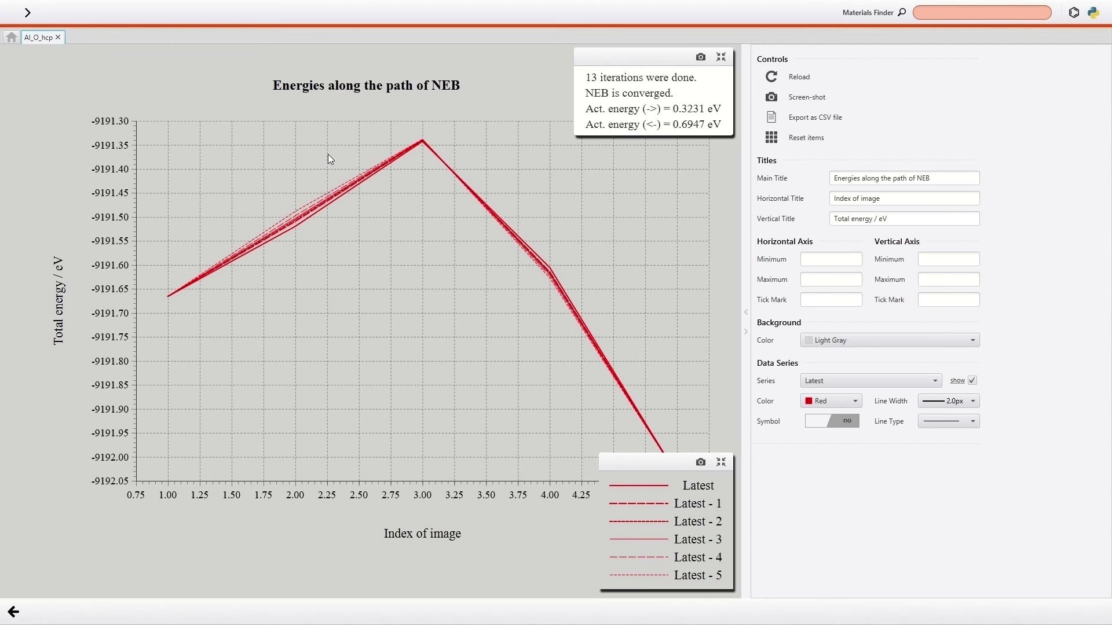
pyautogui.click(11, 612)
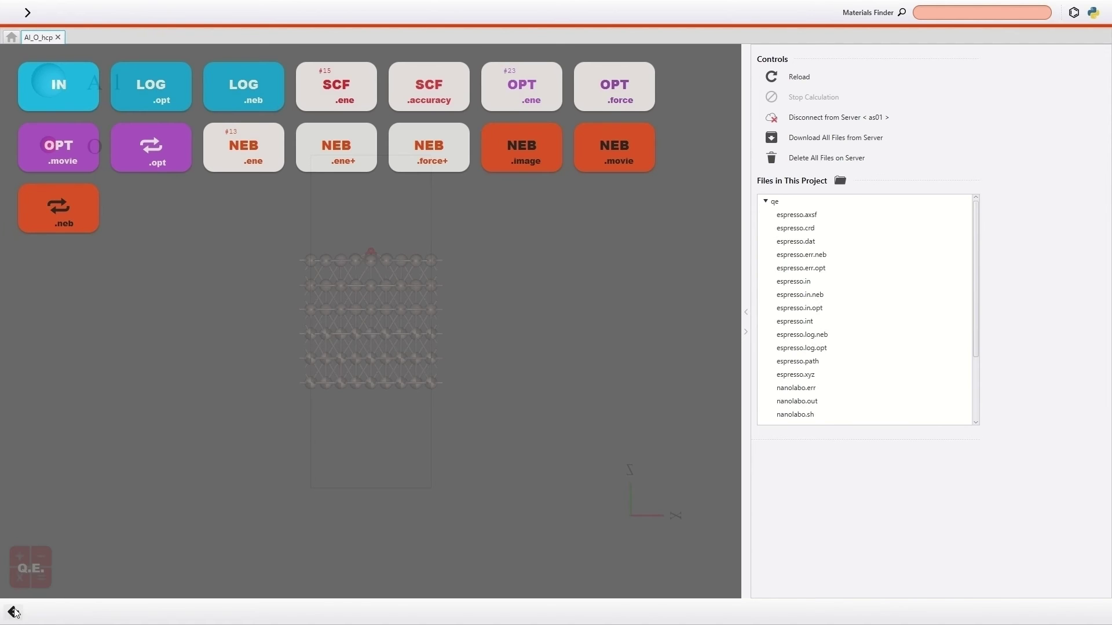
pyautogui.click(395, 171)
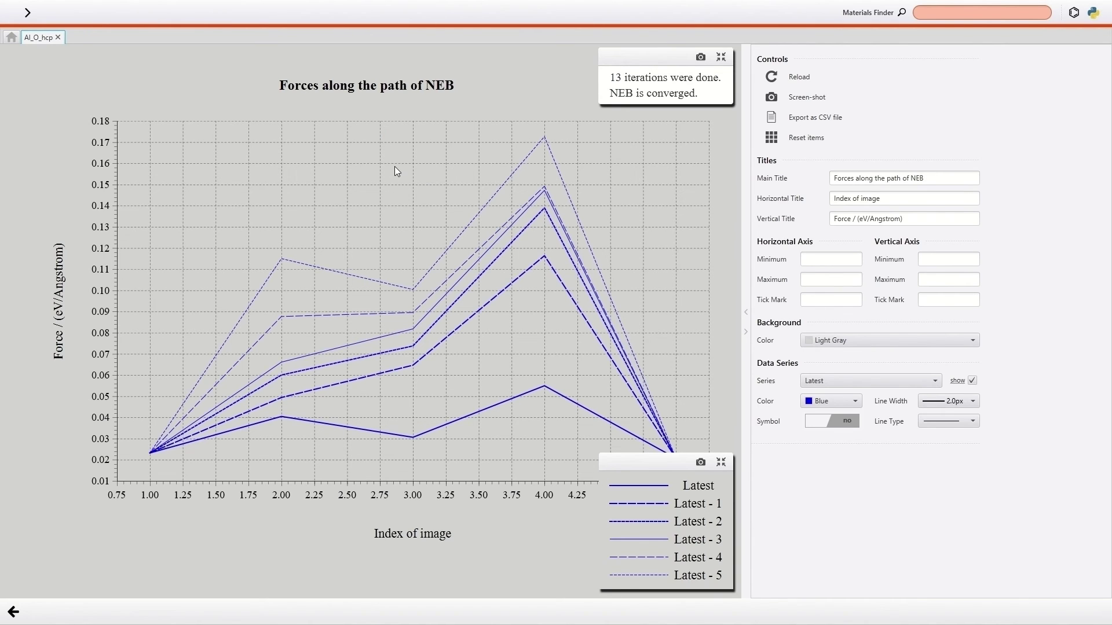
pyautogui.click(13, 612)
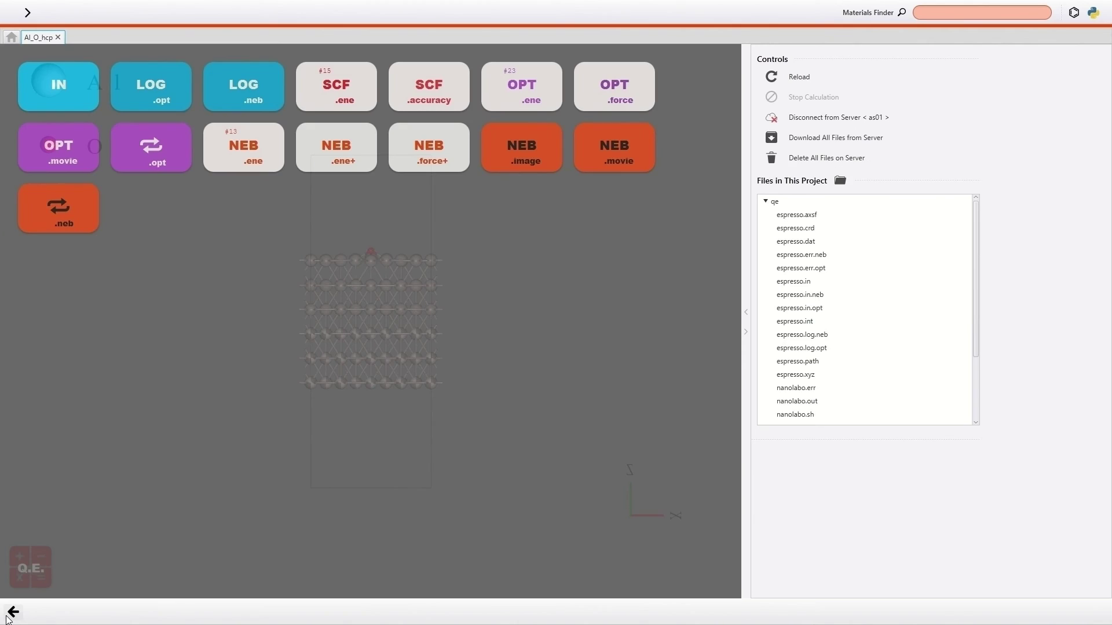
pyautogui.click(494, 167)
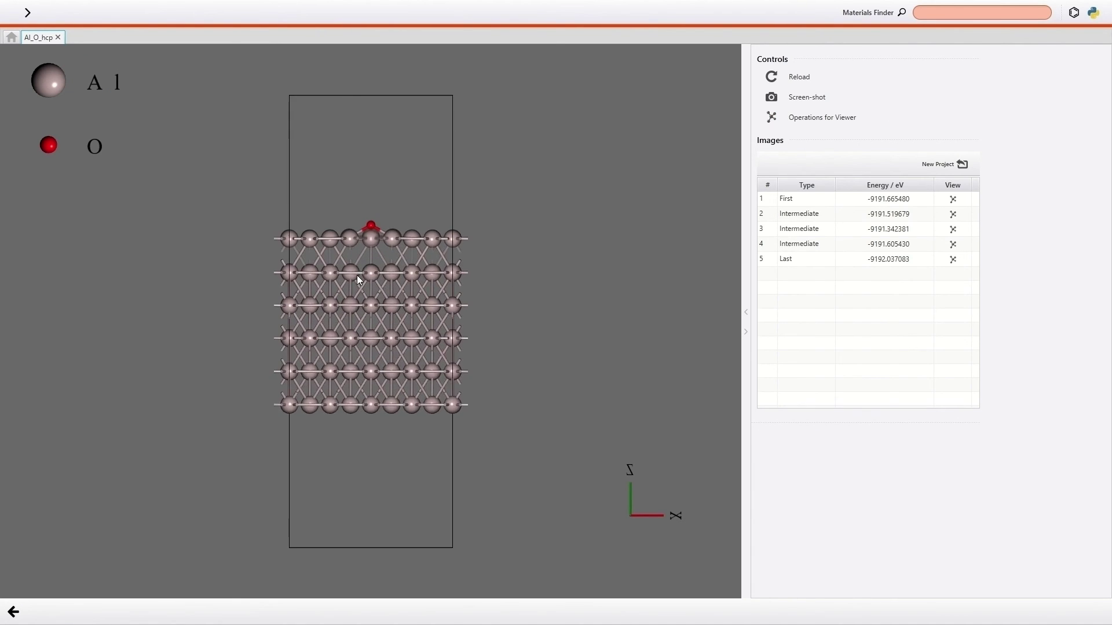
pyautogui.moveTo(401, 391); pyautogui.dragTo(294, 416)
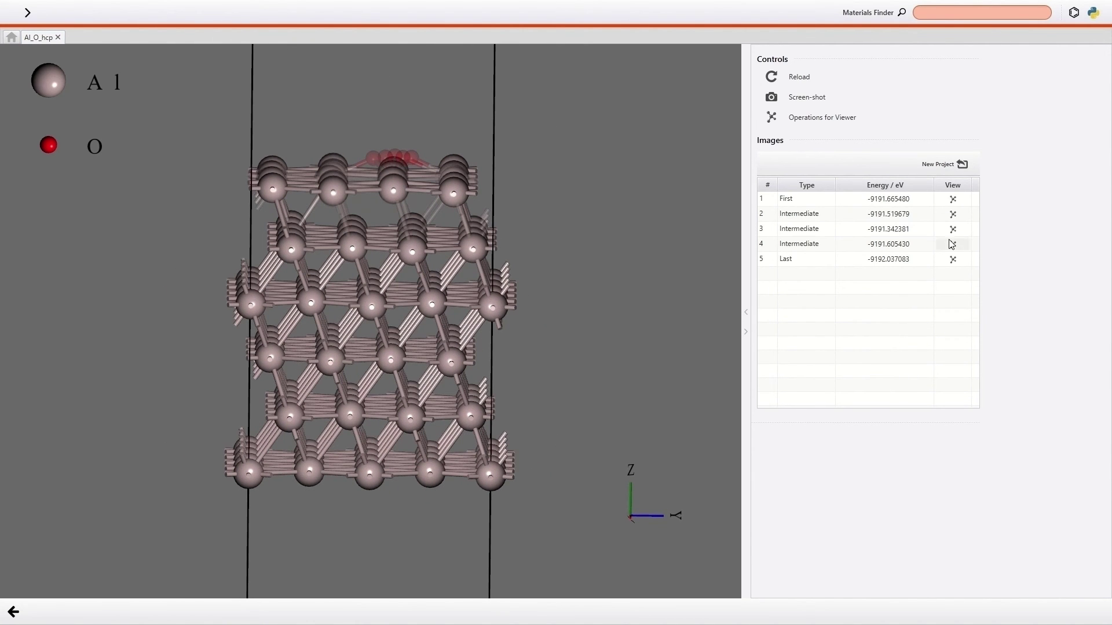
pyautogui.click(954, 202)
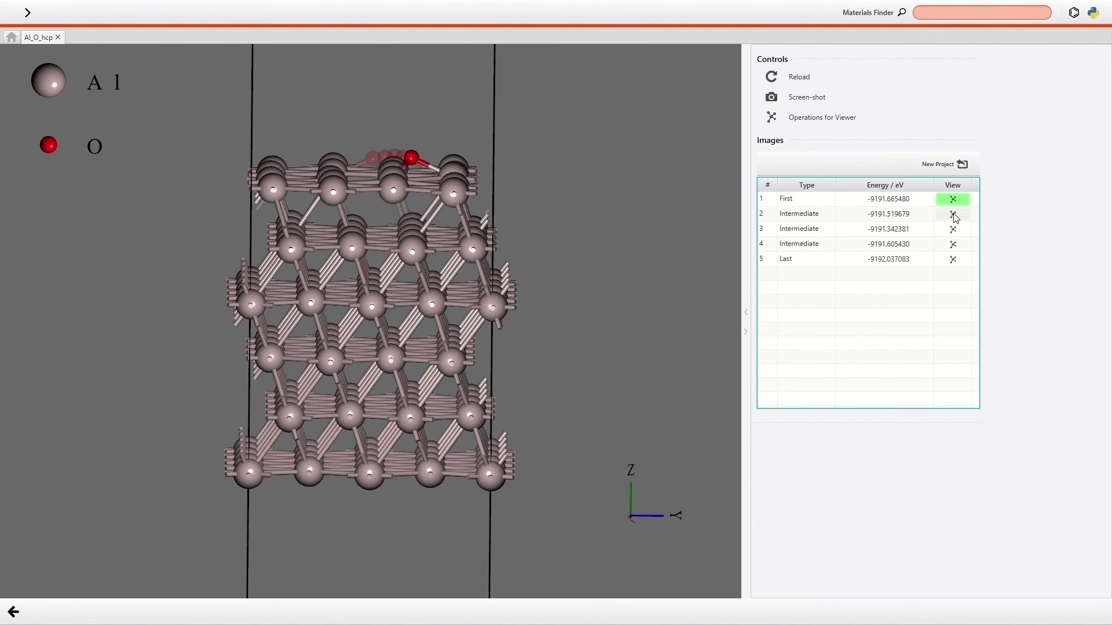
pyautogui.click(954, 216)
pyautogui.click(954, 230)
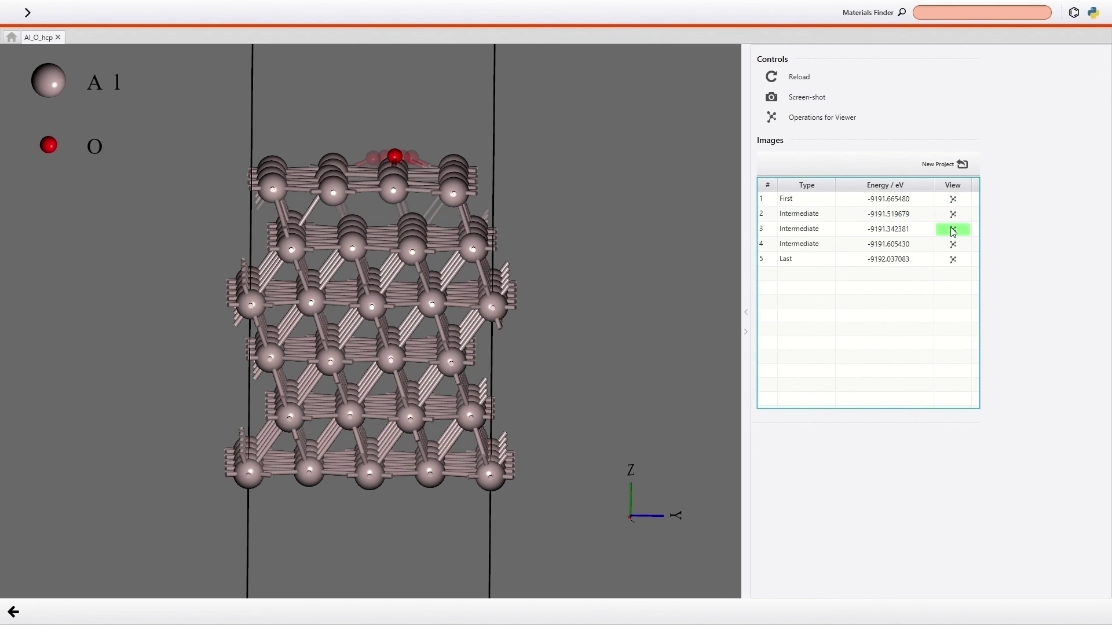
pyautogui.click(954, 248)
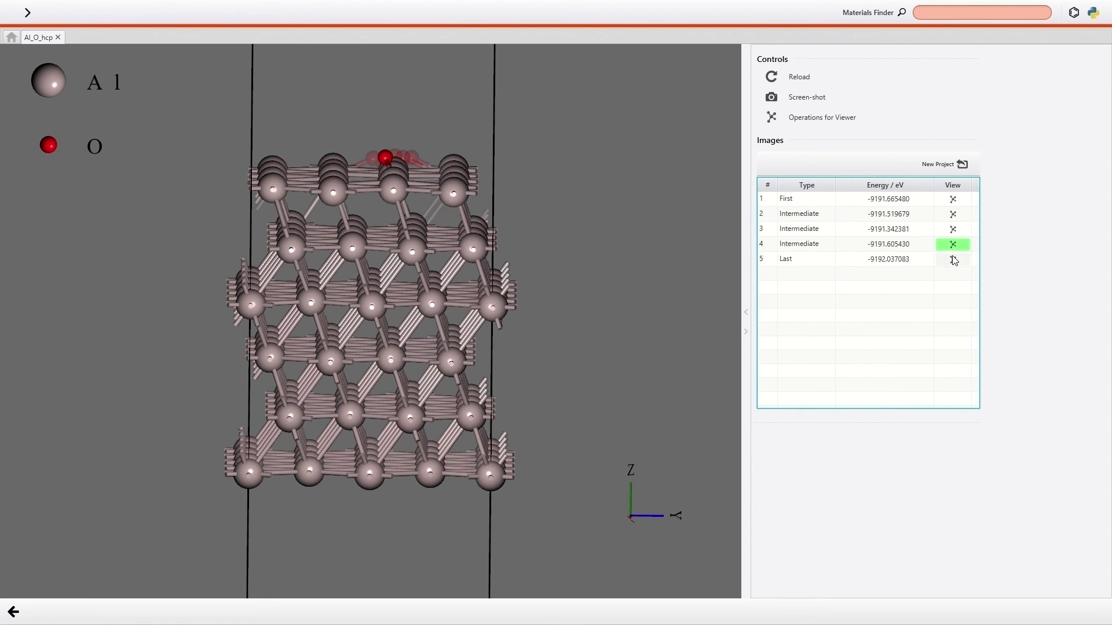
pyautogui.click(954, 261)
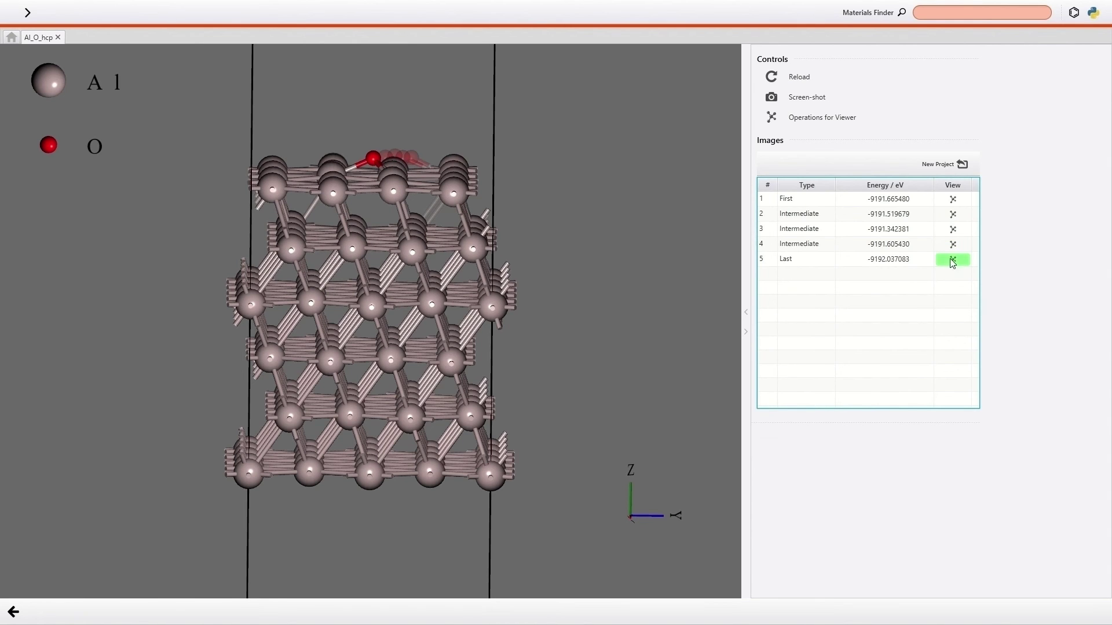
pyautogui.click(14, 612)
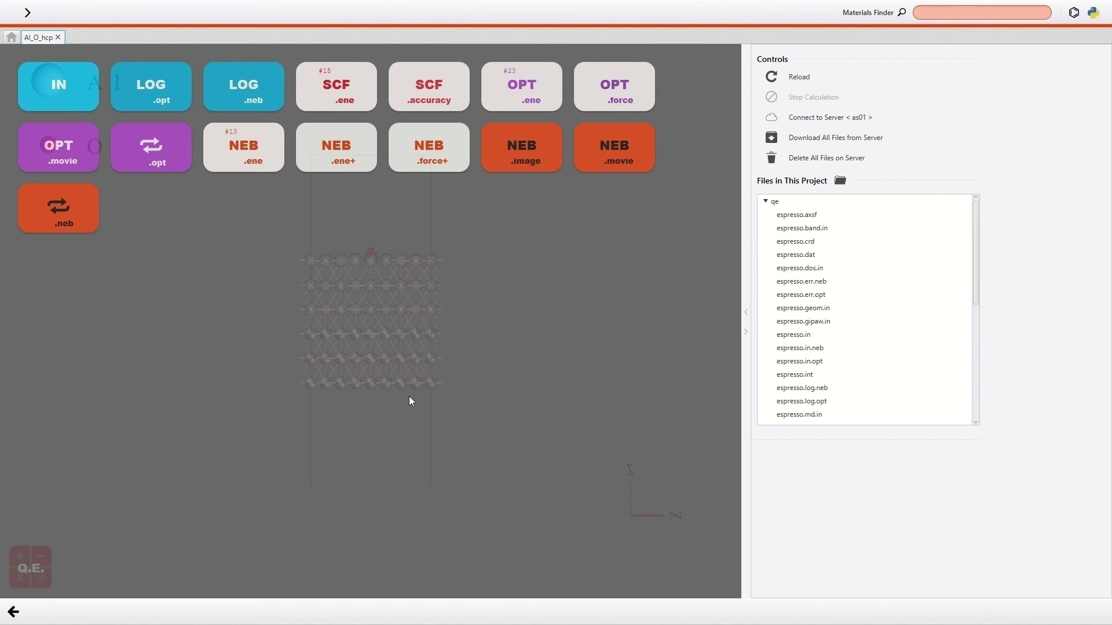
pyautogui.click(613, 168)
pyautogui.scroll(10, 376, 277)
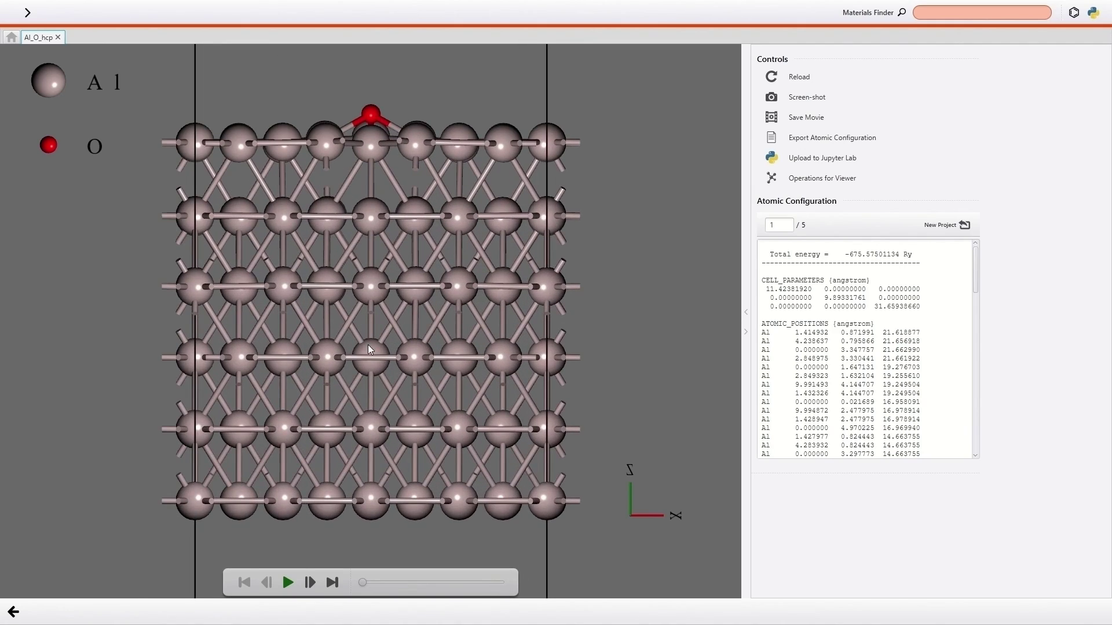
pyautogui.moveTo(368, 346); pyautogui.dragTo(334, 373)
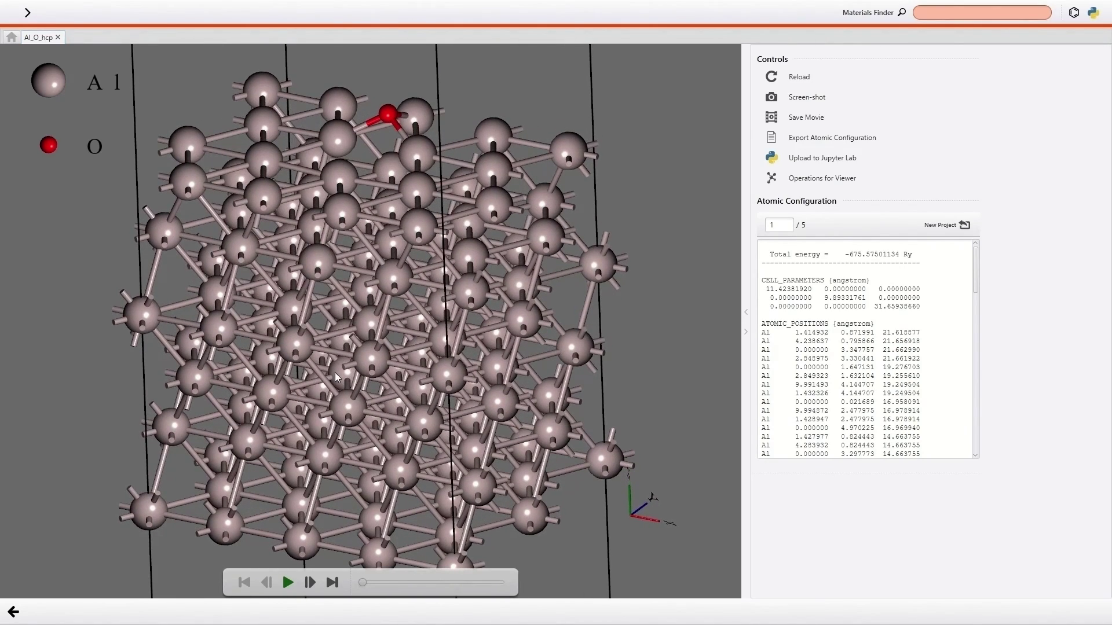
pyautogui.click(287, 583)
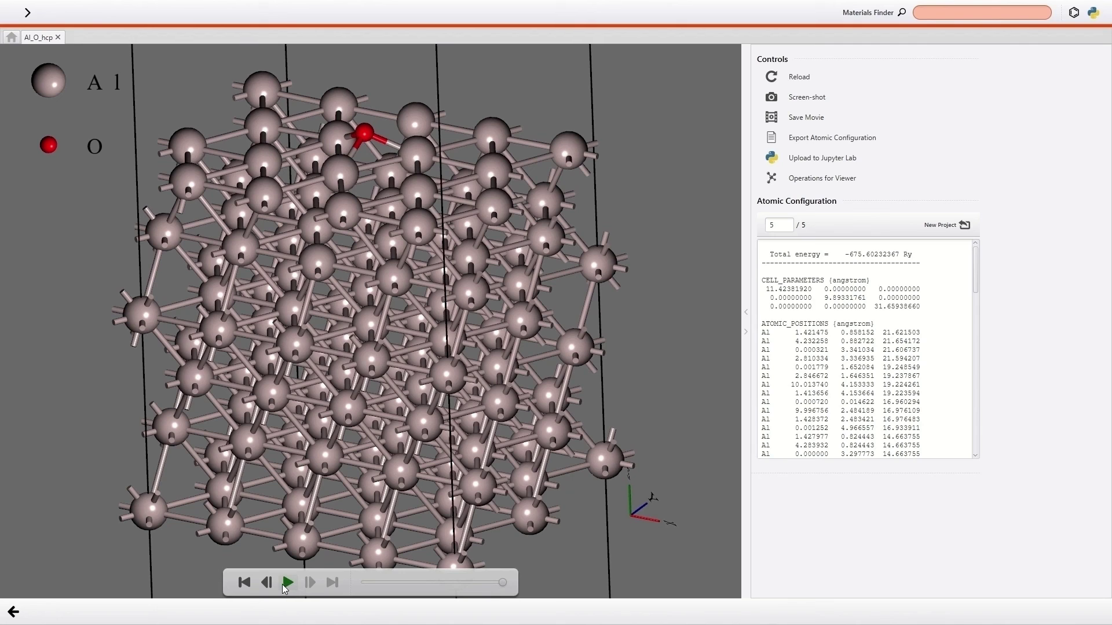
pyautogui.click(14, 612)
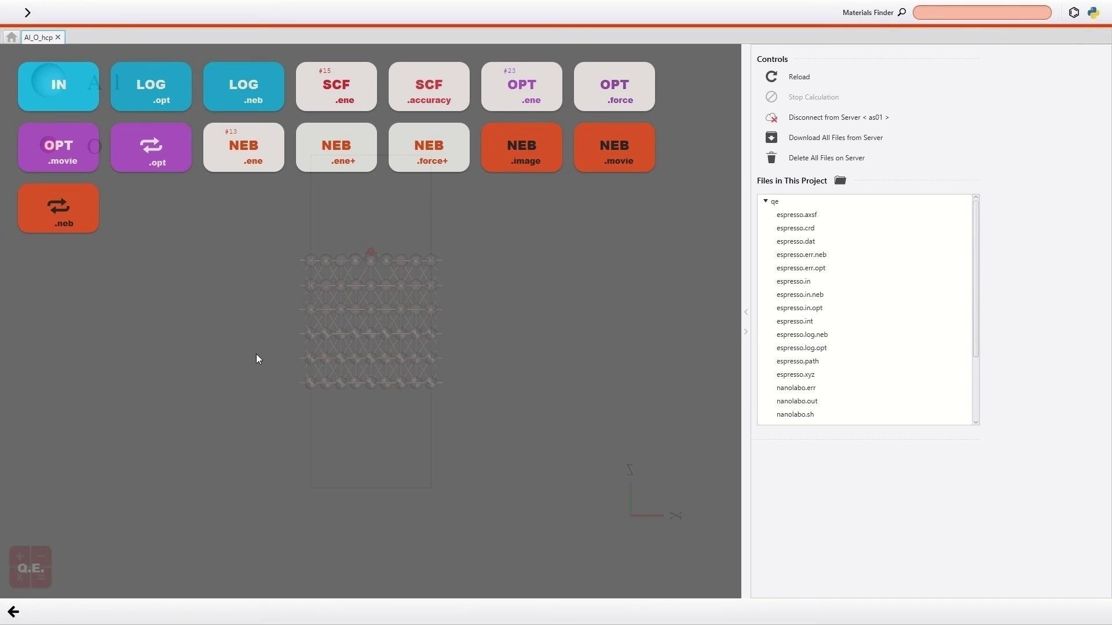
# Load the optimized .neb path images into the NEB setup, replacing the initial images.
pyautogui.click(74, 226)
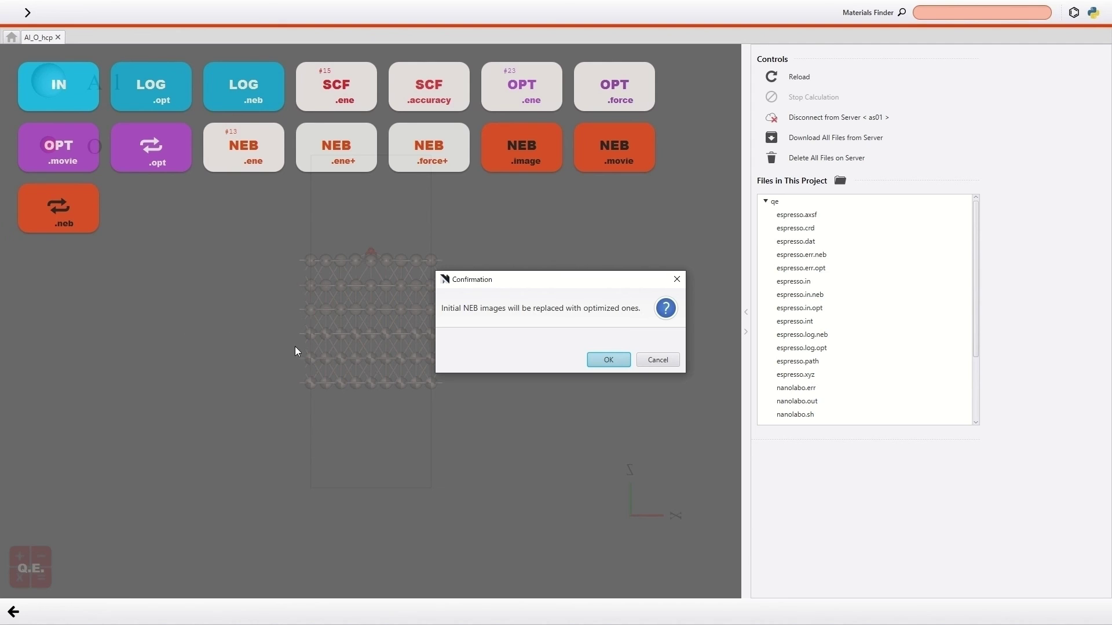
pyautogui.click(598, 364)
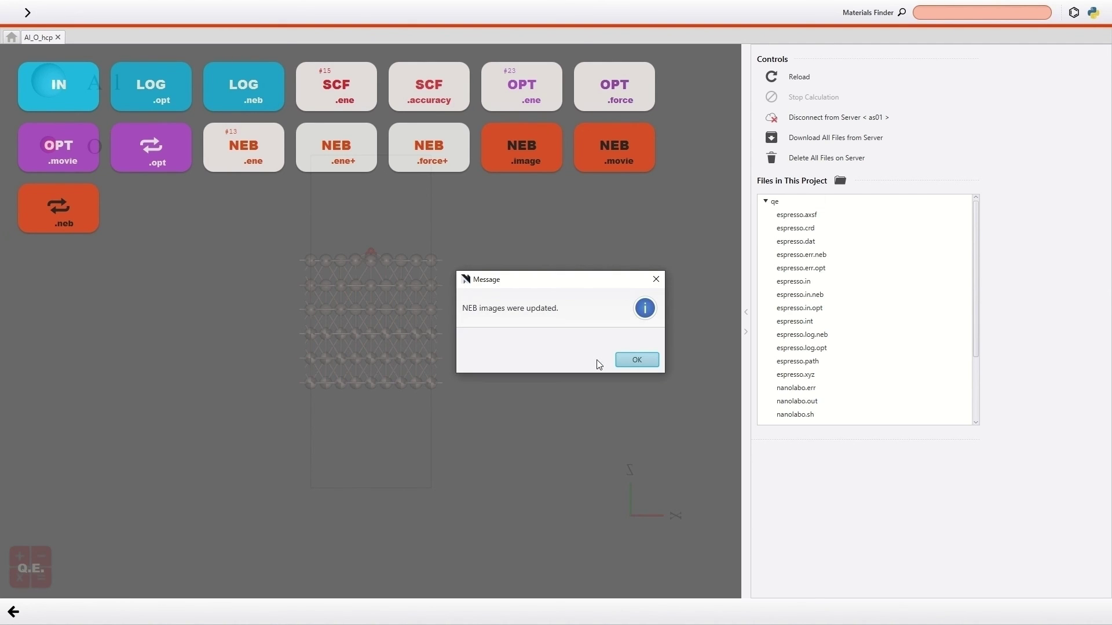
pyautogui.click(617, 362)
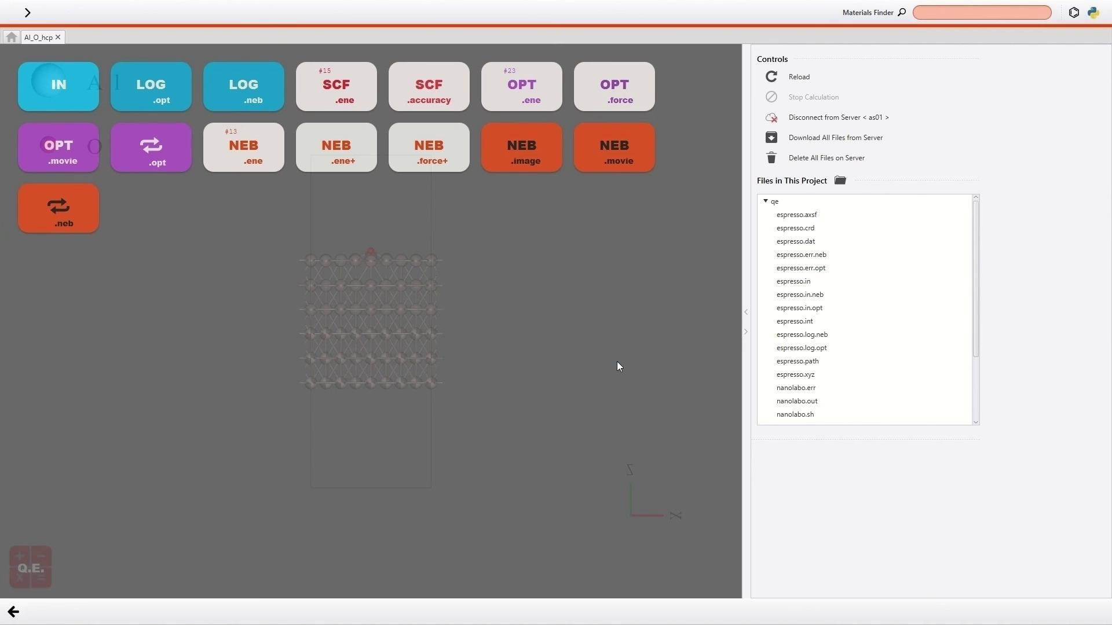